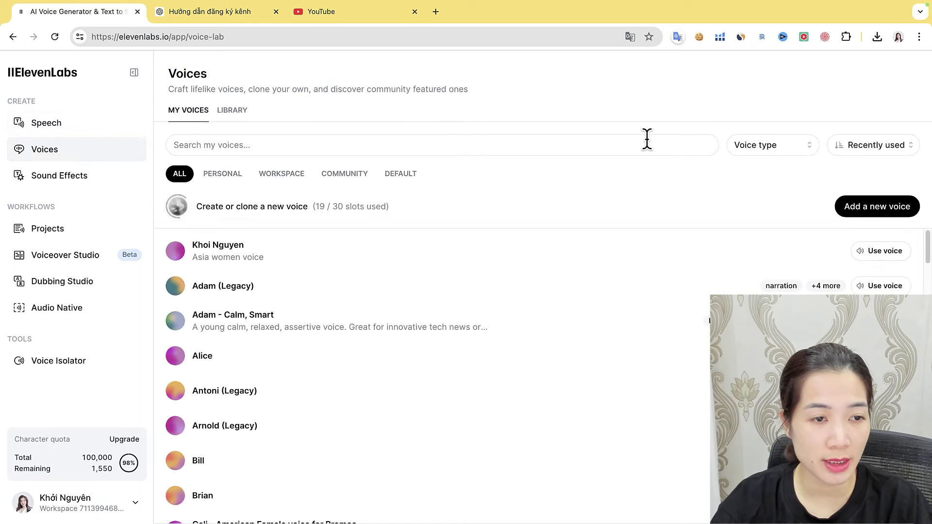
Add a new voice using the Professional Voice Cloning option
left_click(871, 204)
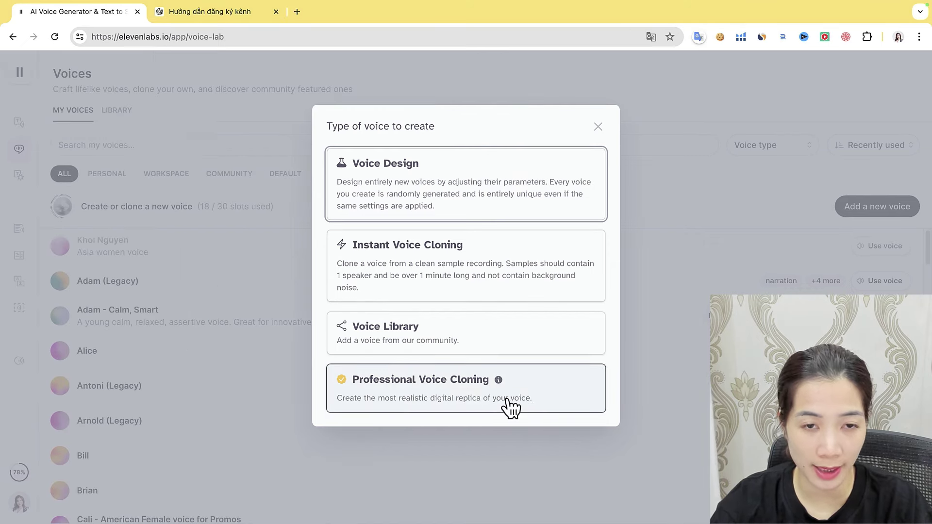
left_click(527, 407)
scroll(437, 341, "down", 3)
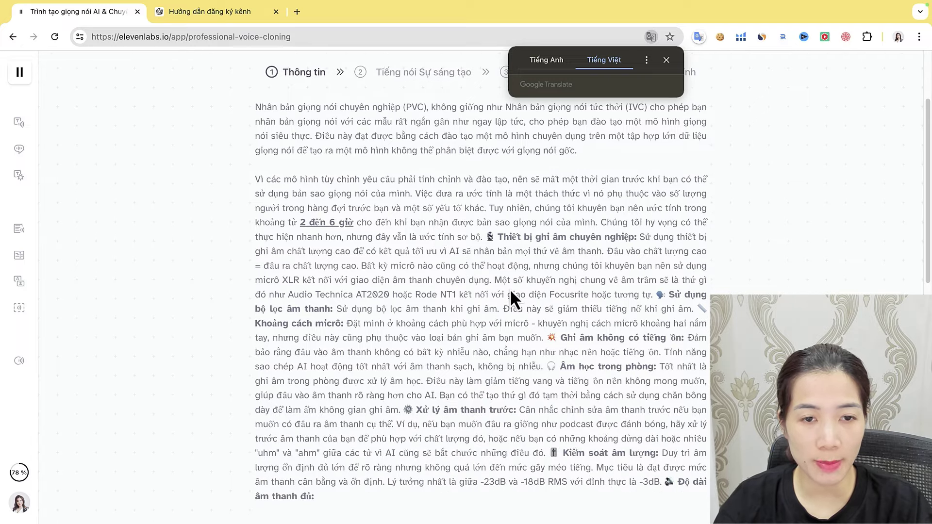
scroll(512, 295, "down", 1)
Review and accept the voice-sample consent terms, then start with Bắt đầu
scroll(589, 229, "down", 2)
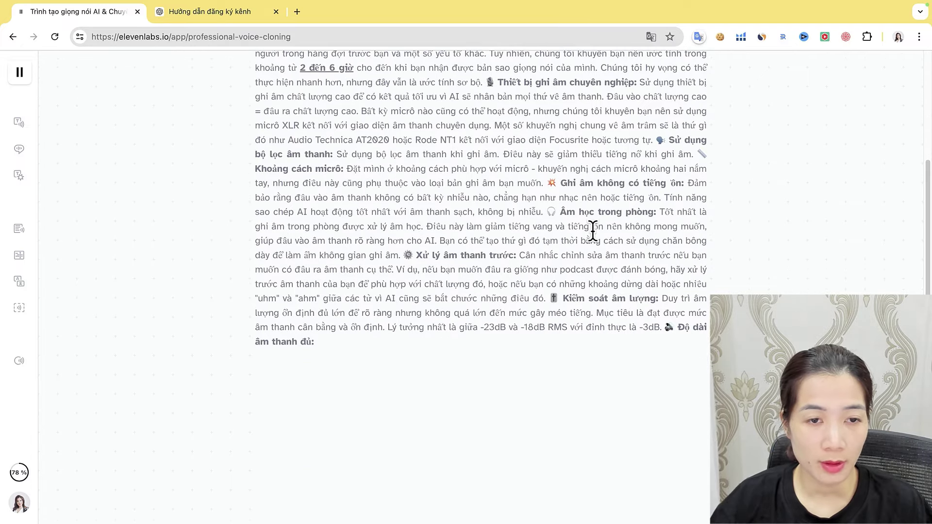
scroll(534, 243, "down", 2)
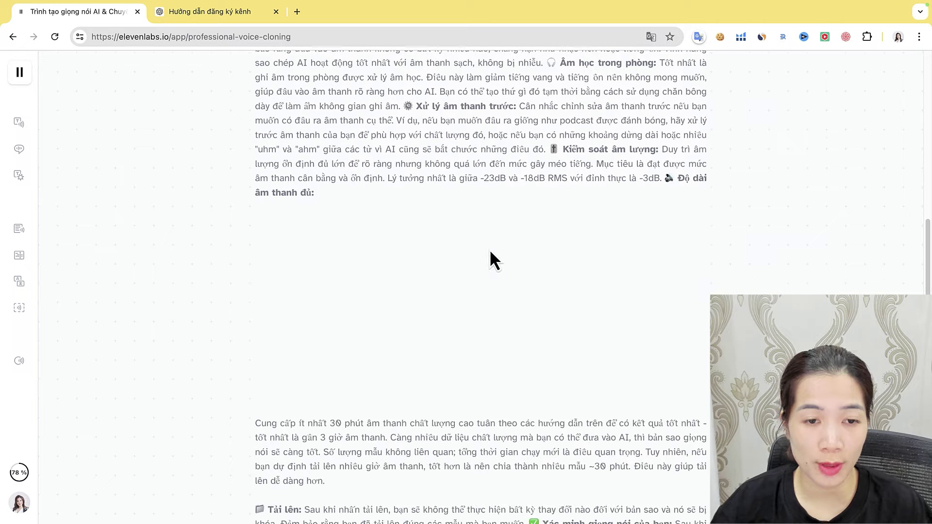
scroll(490, 247, "up", 8)
scroll(431, 254, "down", 2)
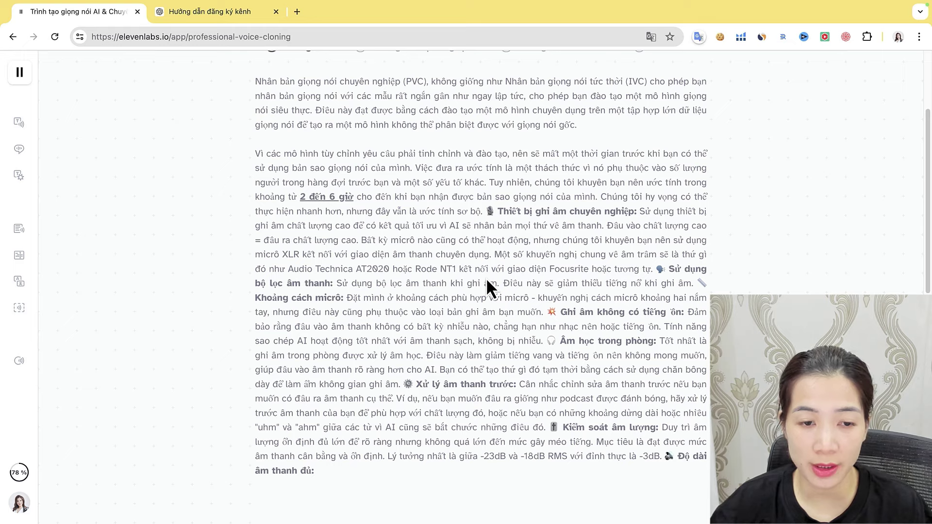
scroll(487, 281, "up", 3)
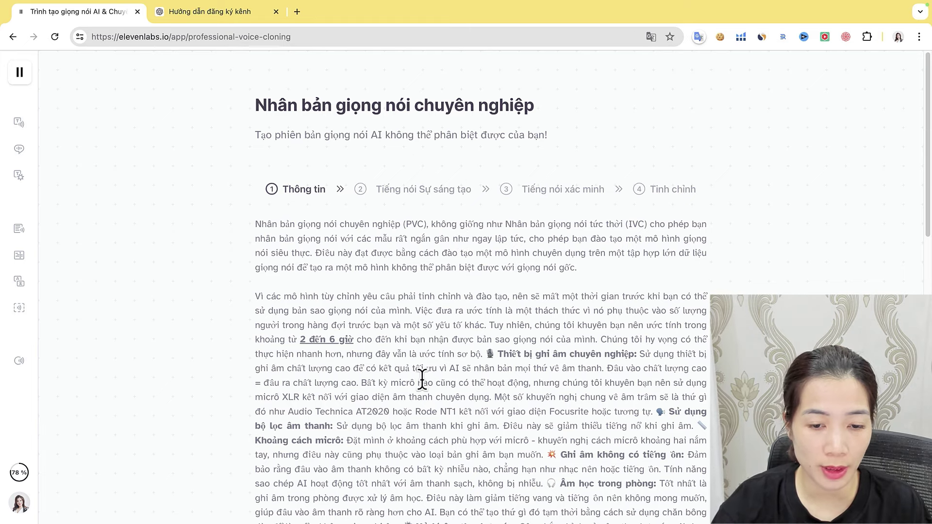
scroll(422, 379, "down", 8)
scroll(468, 359, "down", 6)
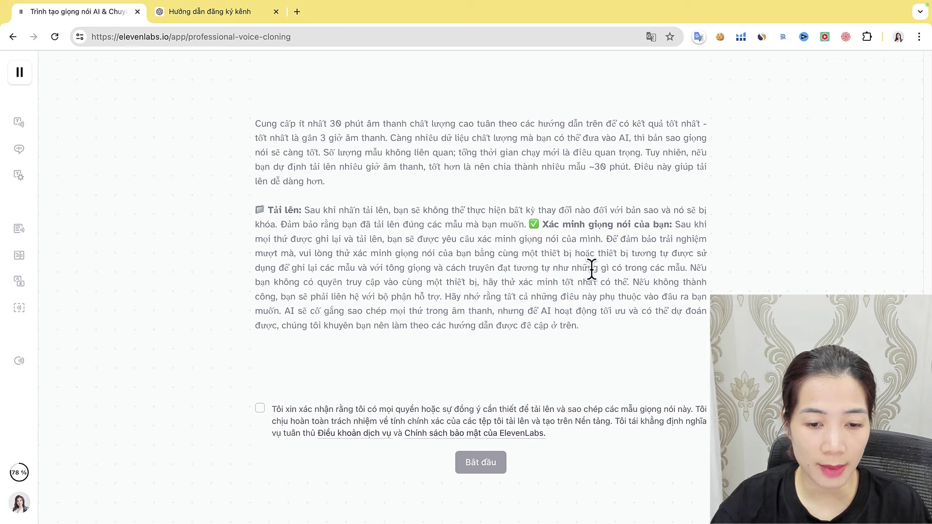
left_click(260, 408)
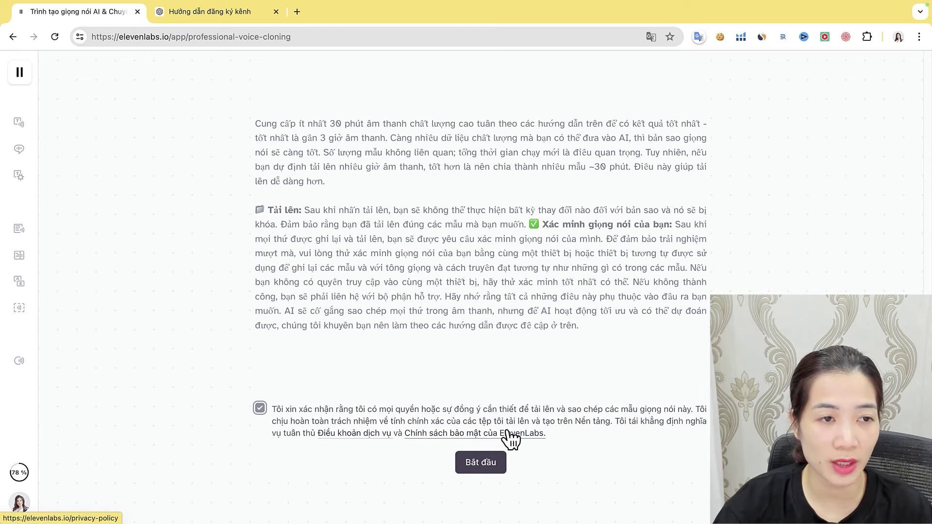
left_click(481, 462)
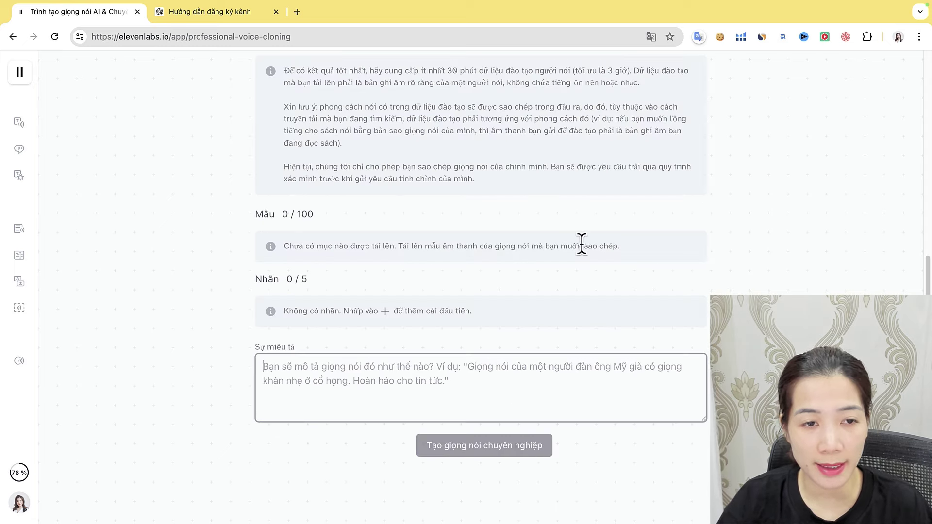
Fill in the voice's name using a saved suggestion
left_click(303, 233)
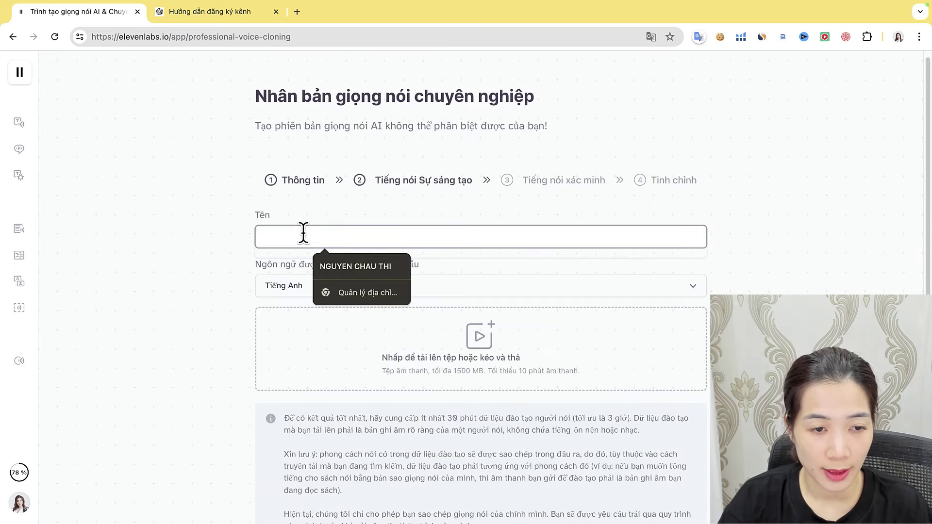
type("Kho")
key("BackSpace")
key("BackSpace")
key("BackSpace")
type("Khi")
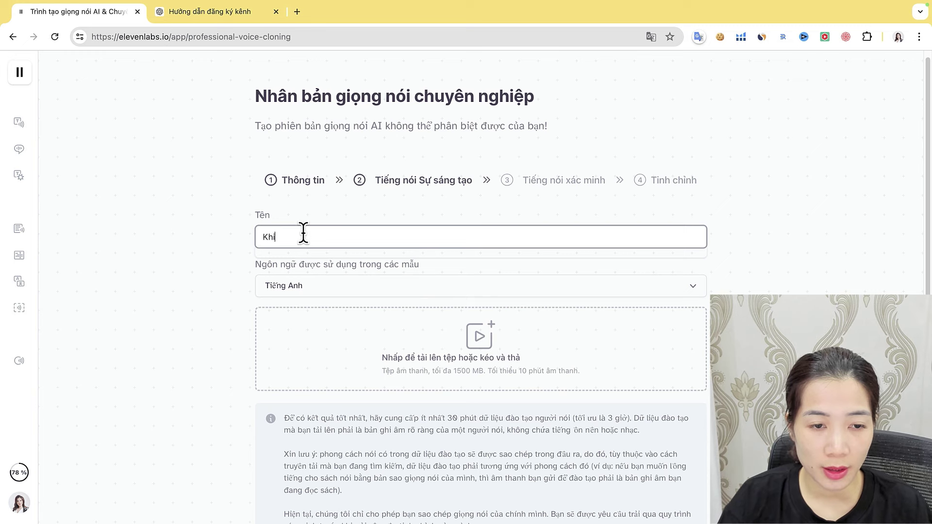
key("BackSpace")
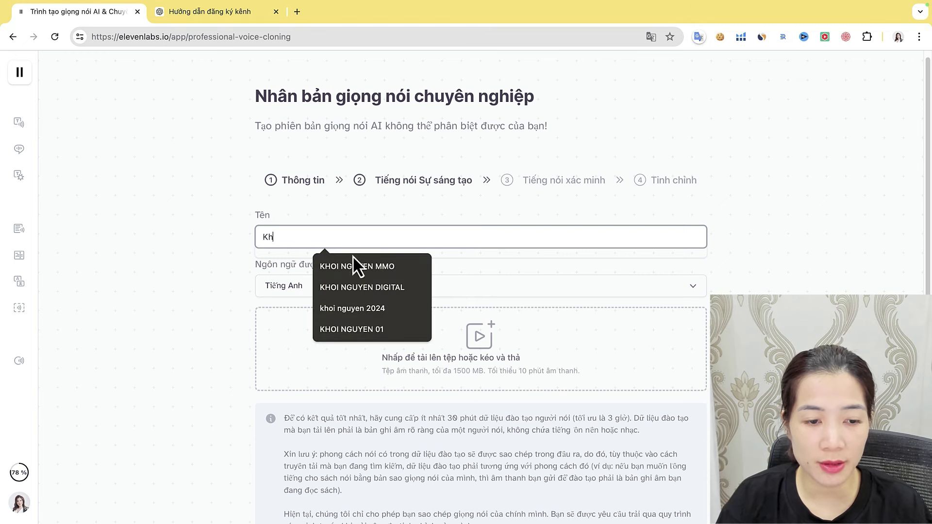
left_click(354, 265)
Set the sample language to Vietnamese
left_click(350, 291)
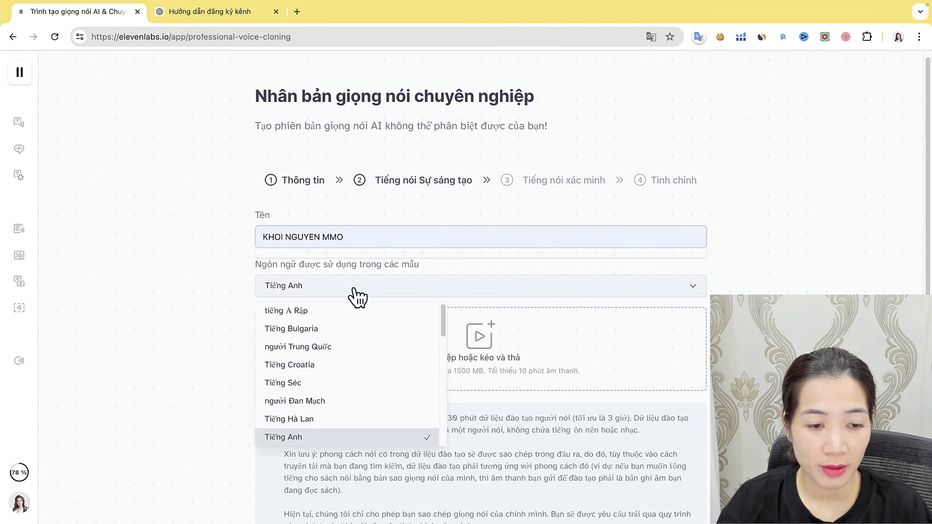
scroll(322, 422, "down", 8)
scroll(319, 424, "down", 3)
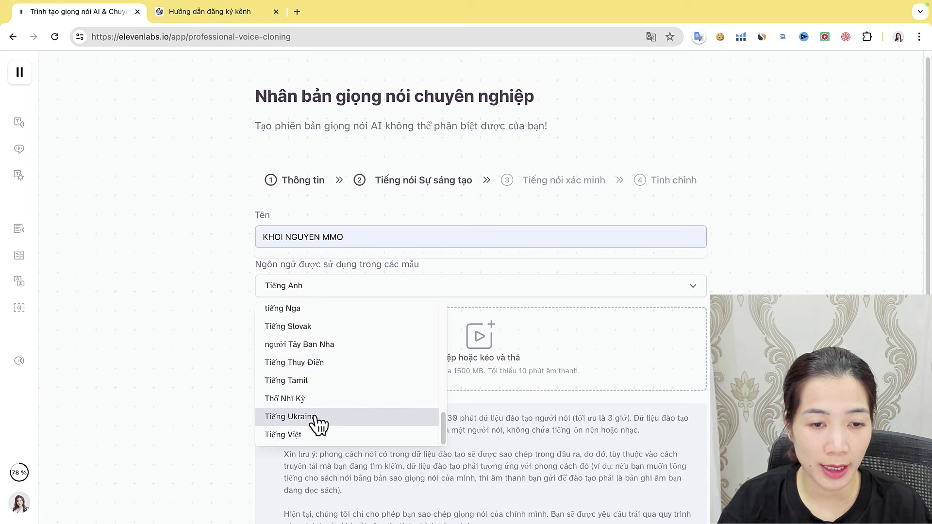
left_click(321, 423)
Upload the VOICE MẪU.mp3 audio sample
scroll(488, 368, "down", 1)
scroll(488, 368, "down", 2)
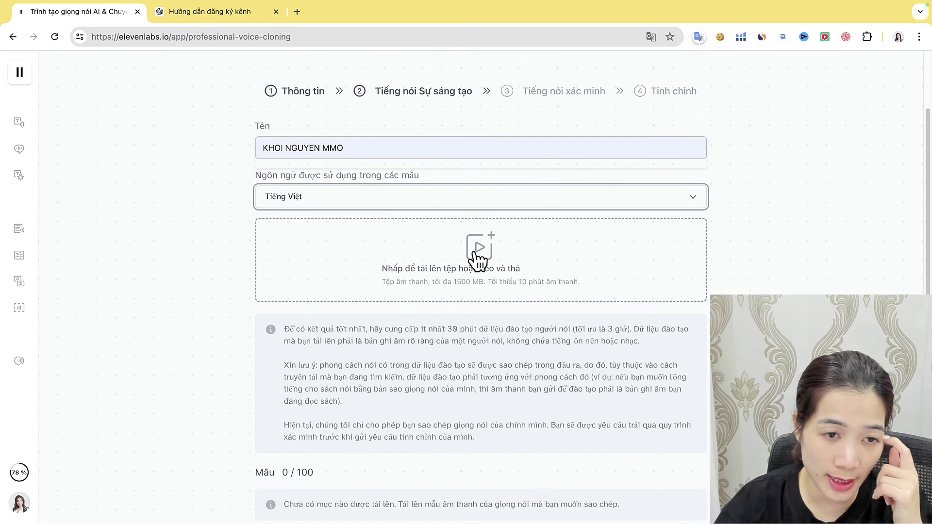
left_click(477, 258)
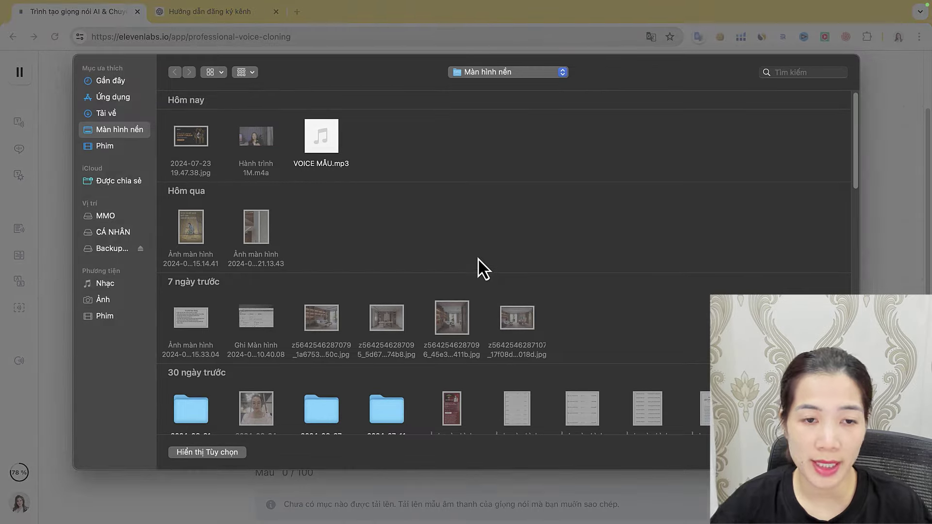
double_click(311, 144)
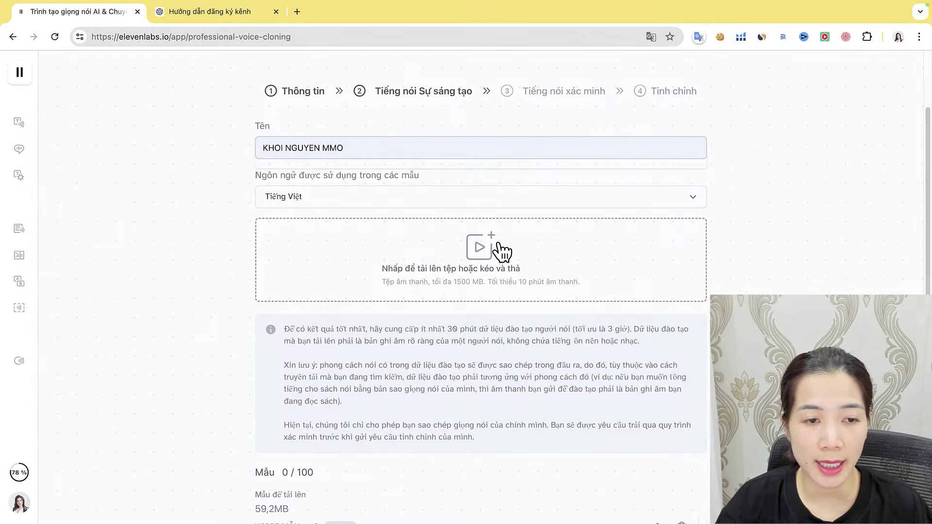
scroll(522, 299, "down", 5)
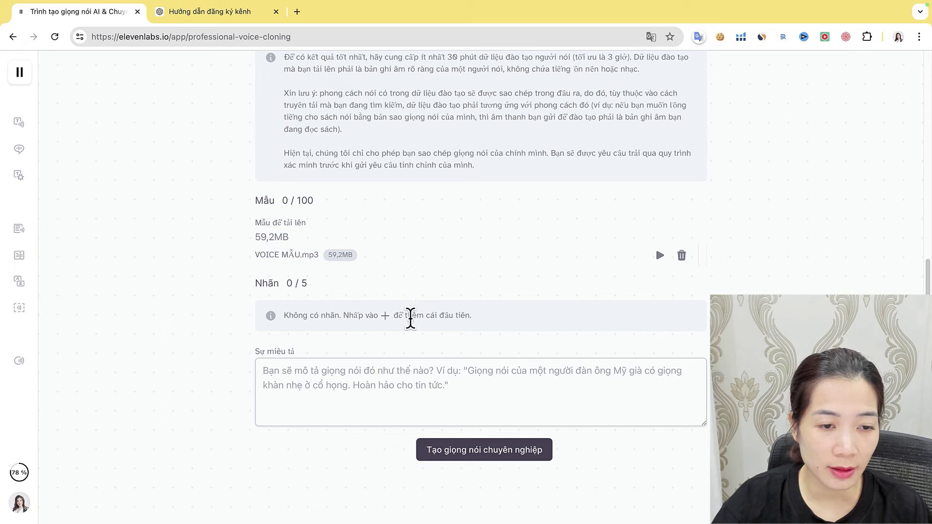
Add an accent label with the value Vietnamese
left_click(385, 316)
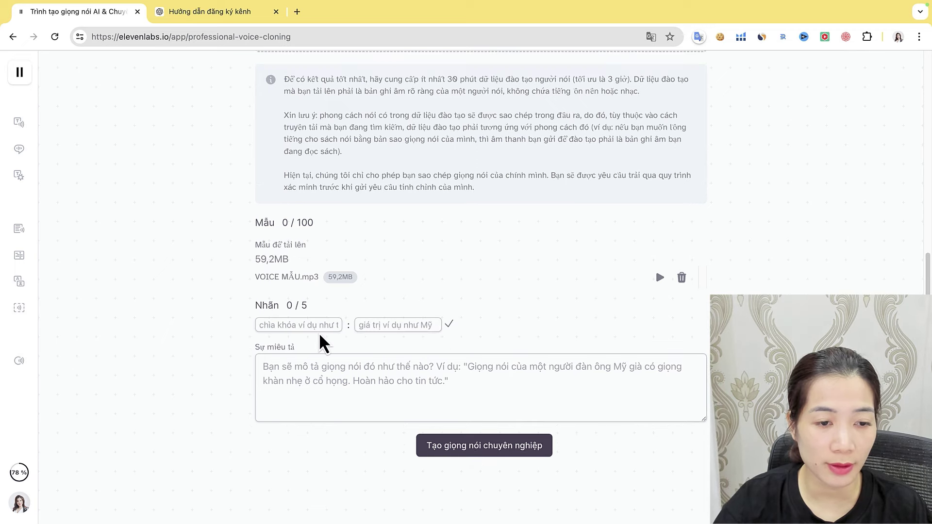
type("Accent")
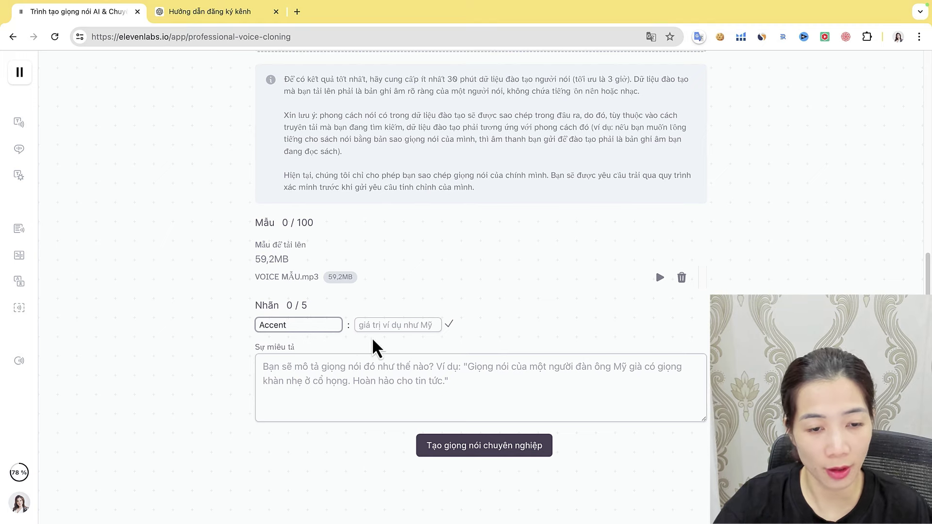
left_click(399, 324)
type("Vietnamese")
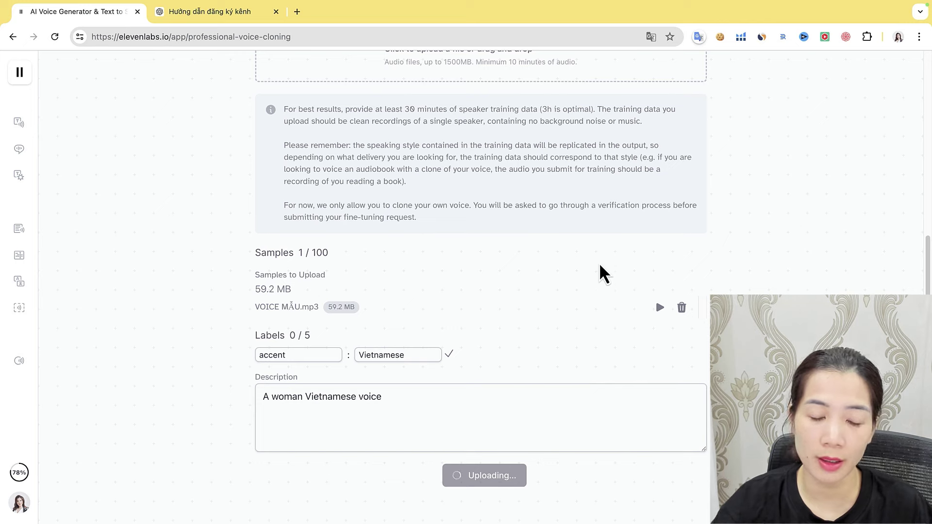
scroll(602, 273, "up", 7)
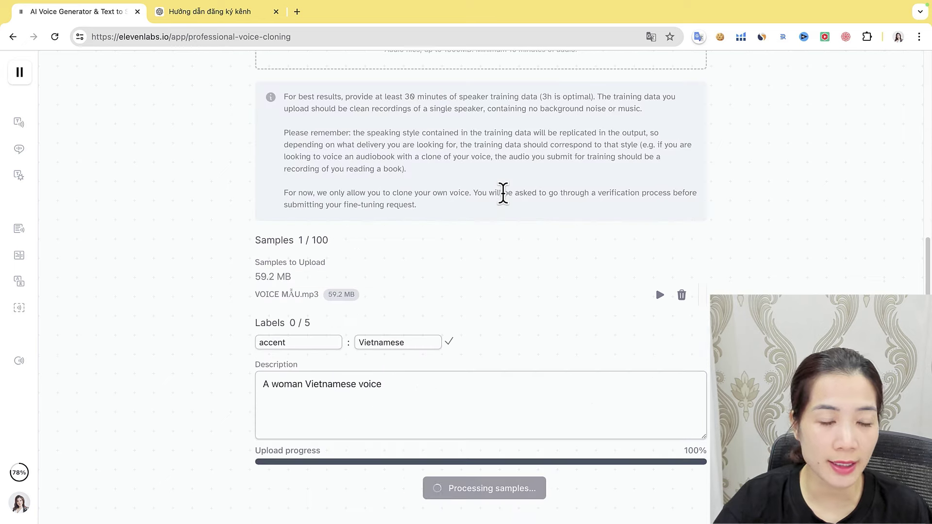
scroll(501, 194, "down", 2)
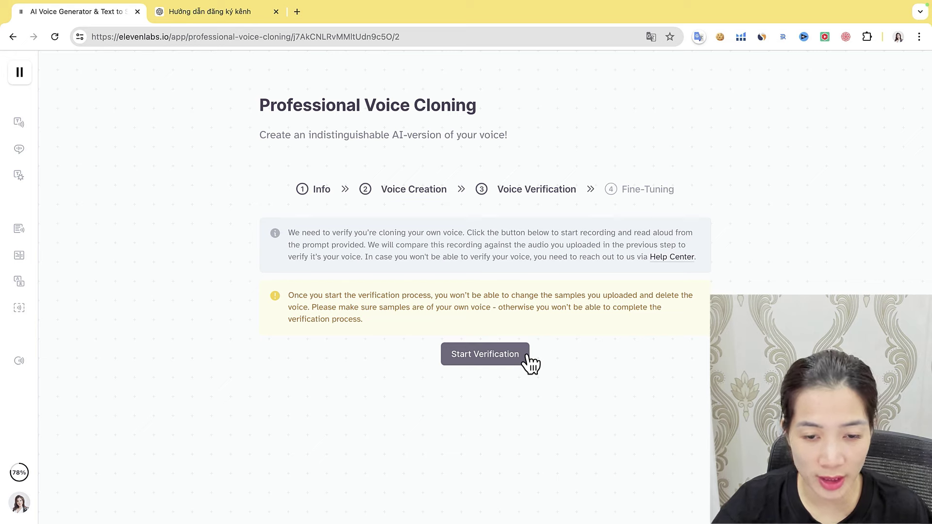
Record the verification passage for the cloned voice and finish back on the Voices list
left_click(475, 361)
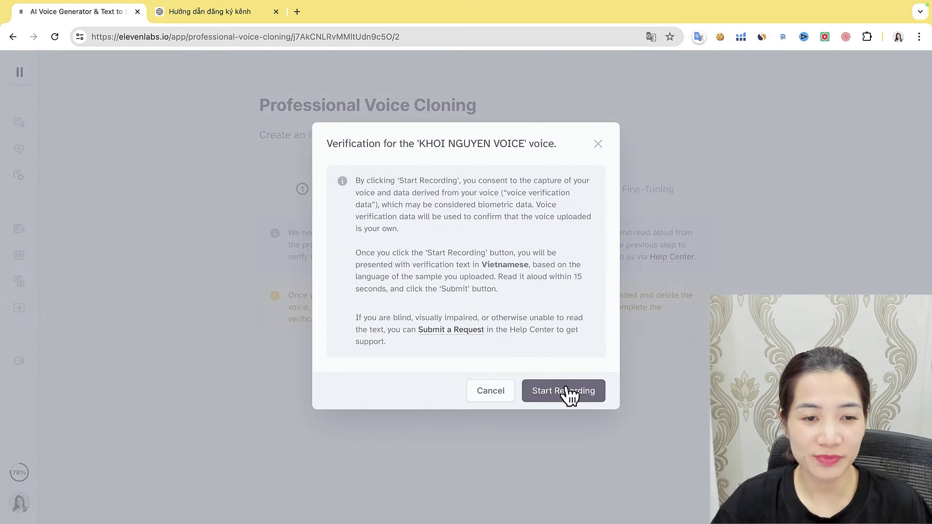
left_click(567, 394)
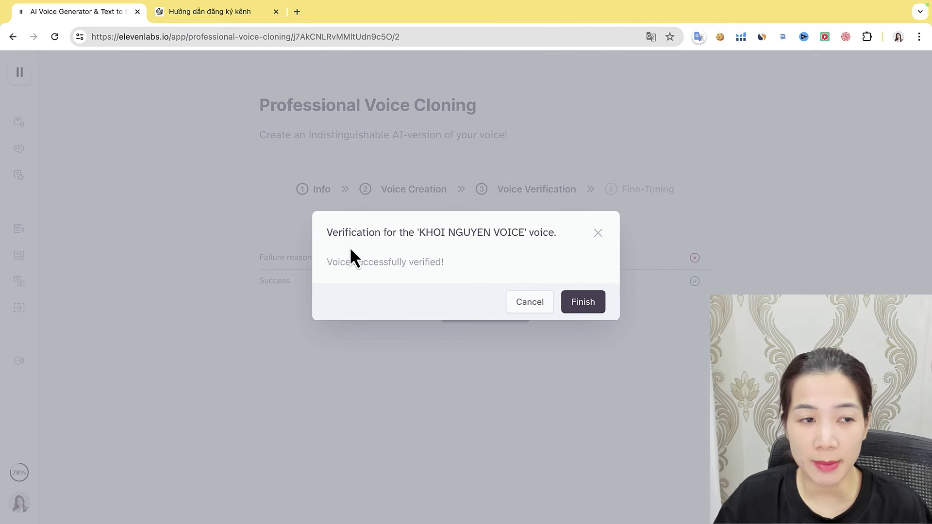
left_click(583, 305)
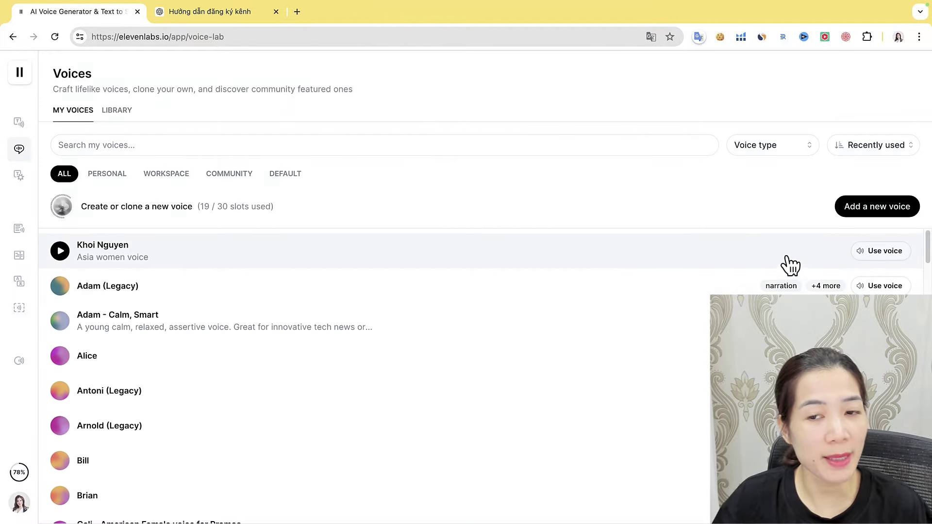
Find the custom Vietnamese voice in My Voices and open its details panel
scroll(380, 294, "down", 4)
scroll(486, 362, "down", 1)
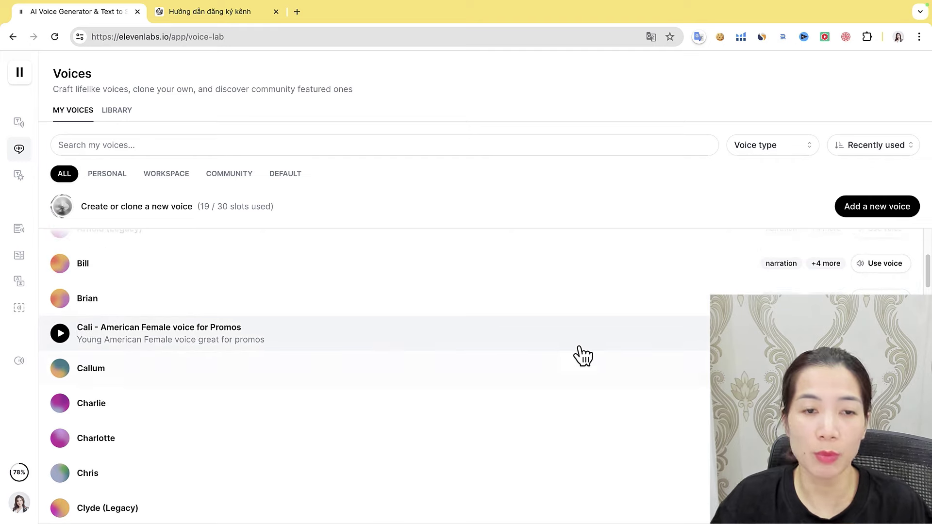
scroll(267, 364, "down", 4)
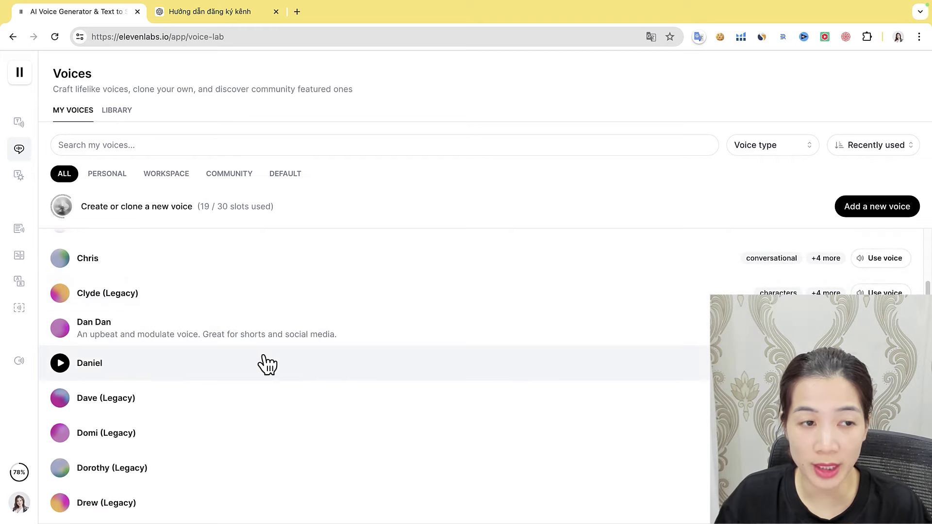
scroll(267, 364, "down", 6)
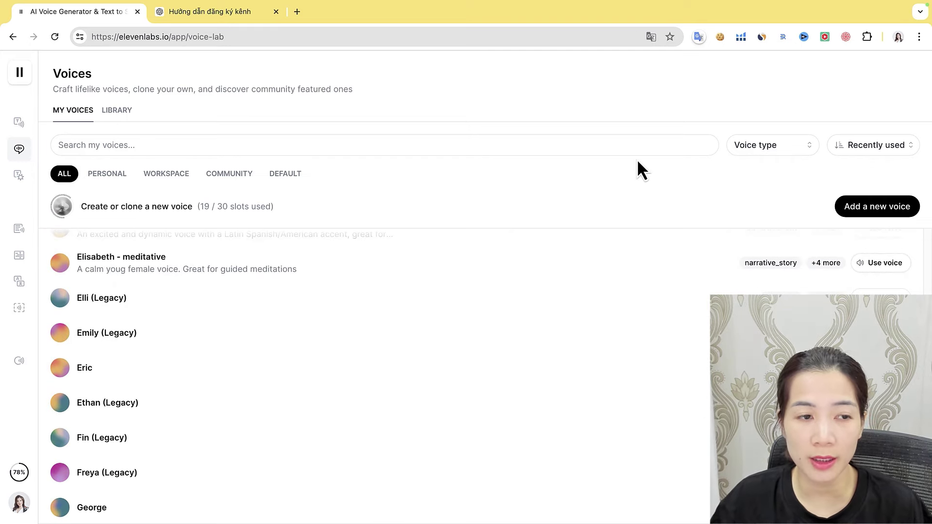
scroll(486, 359, "up", 12)
scroll(364, 301, "up", 3)
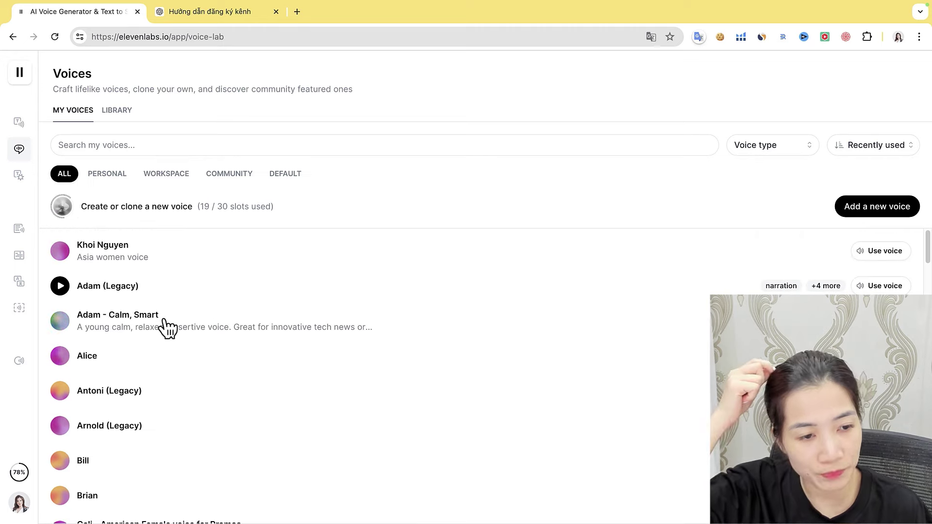
scroll(298, 337, "down", 20)
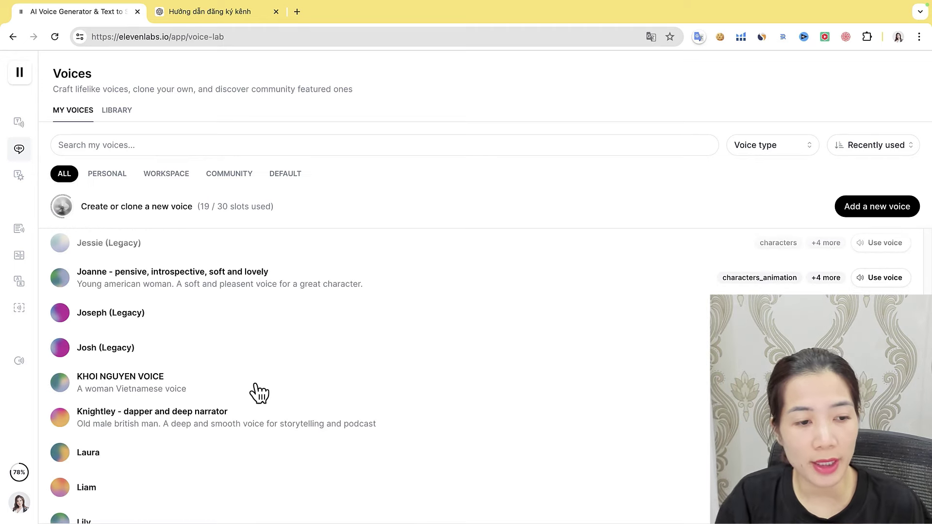
left_click(121, 394)
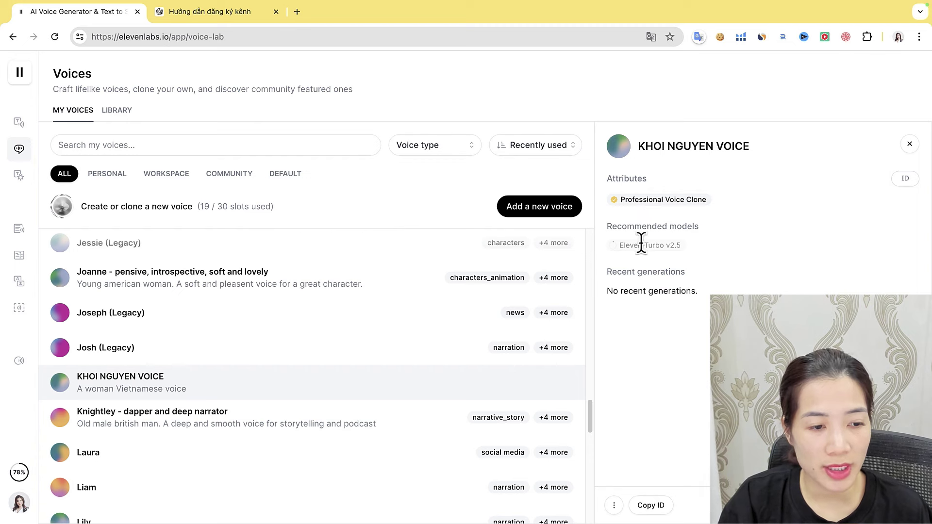
mouse_move(614, 248)
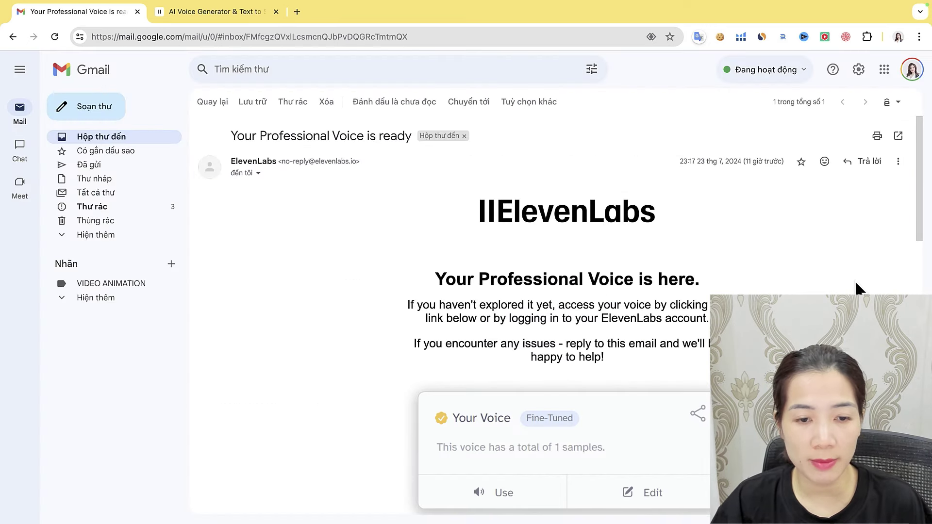
Use the Use Voice link in the 'Your Professional Voice is ready' email
scroll(551, 306, "down", 2)
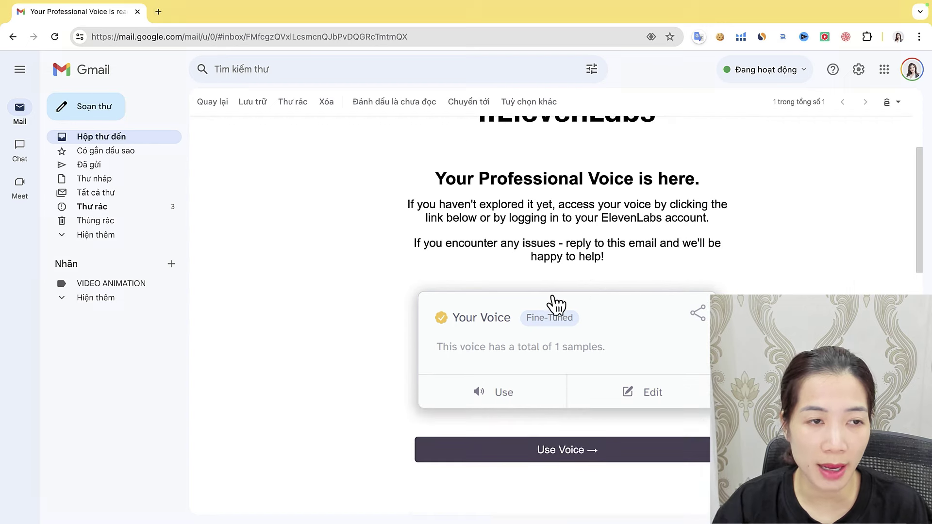
left_click(573, 453)
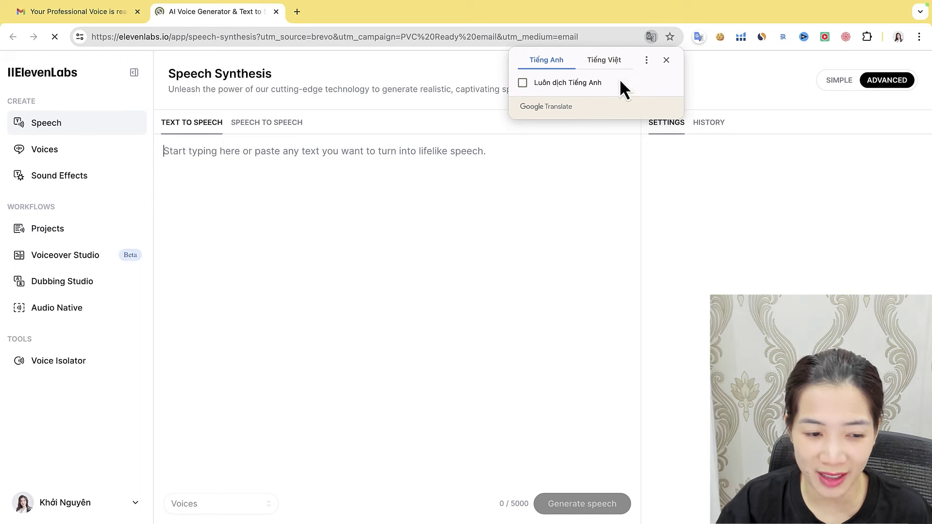
Paste the Vietnamese script into text-to-speech and keep the custom Vietnamese voice selected
left_click(673, 63)
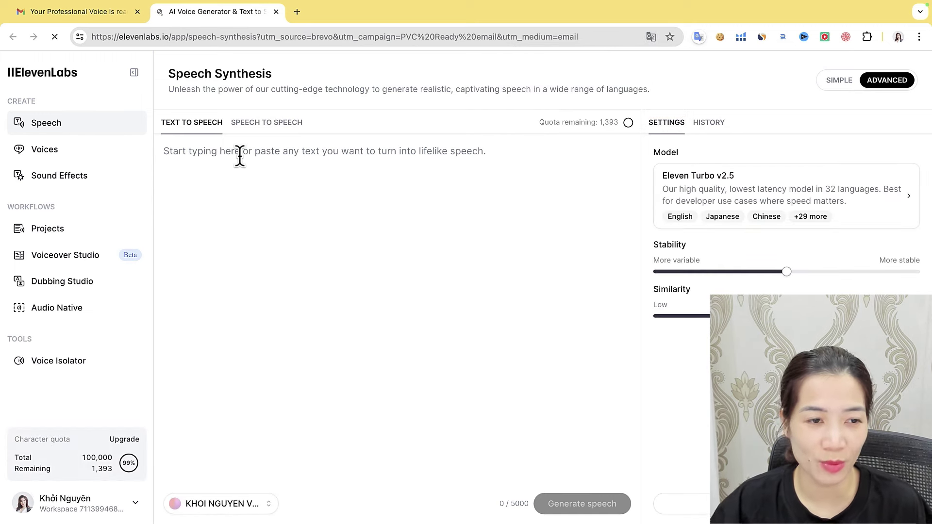
type("Chào các bạn, mình là Khởi Nguyên. Nếu các bạn thấy video này hữu ích, đừng quên bấm like và đăng ký kênh để ủng hộ cho Nguyên nhé. Cảm ơn các bạn rất nhiều!")
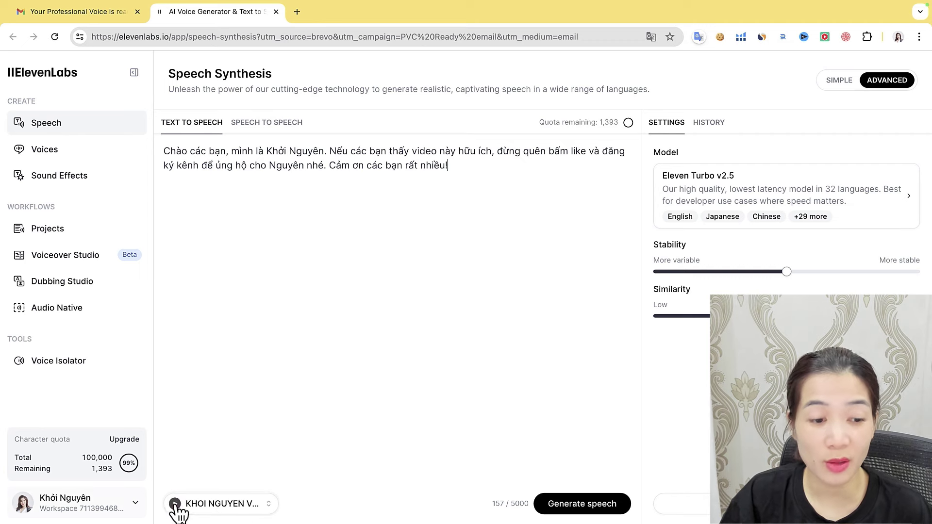
left_click(259, 505)
left_click(246, 302)
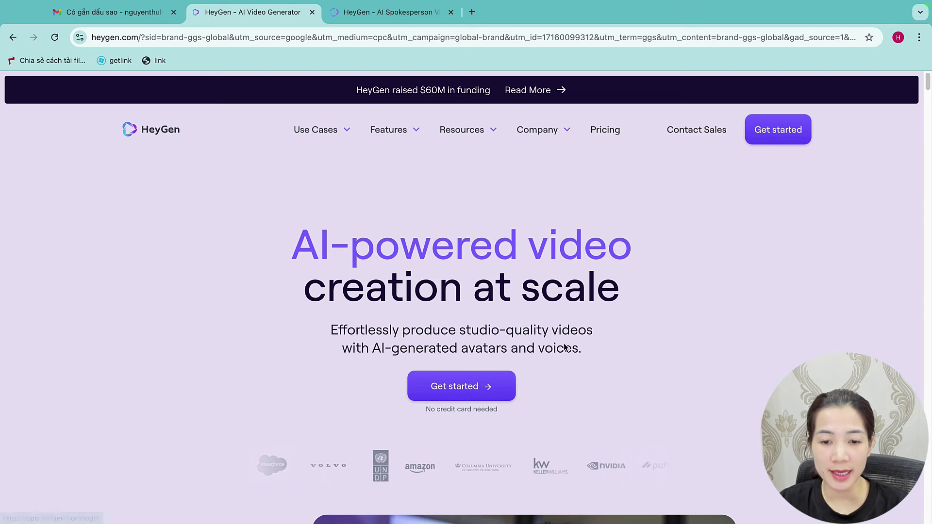
Sign up for HeyGen with the chosen Google account
left_click(479, 392)
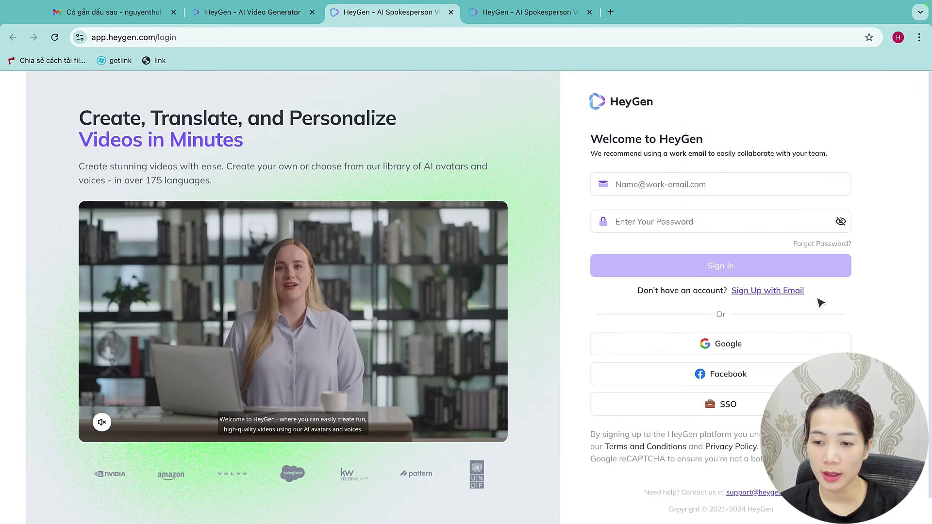
left_click(750, 341)
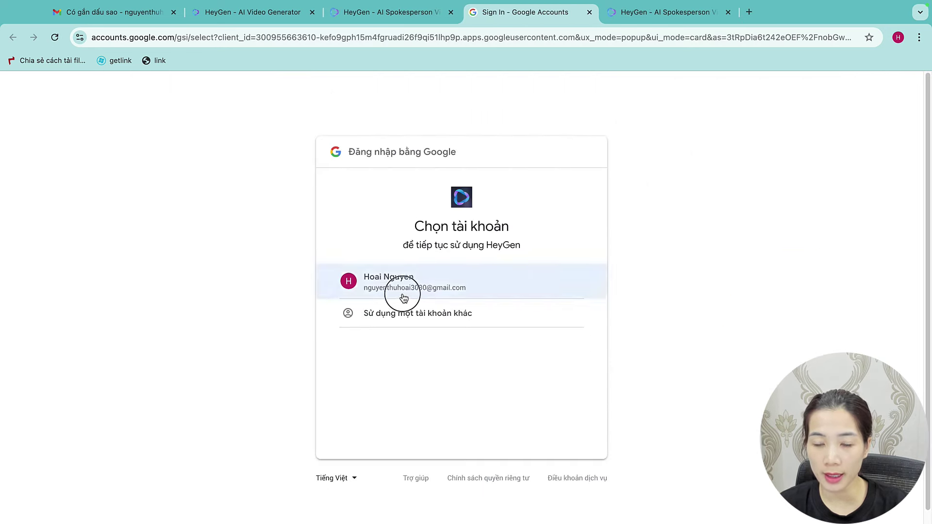
left_click(406, 296)
left_click(552, 356)
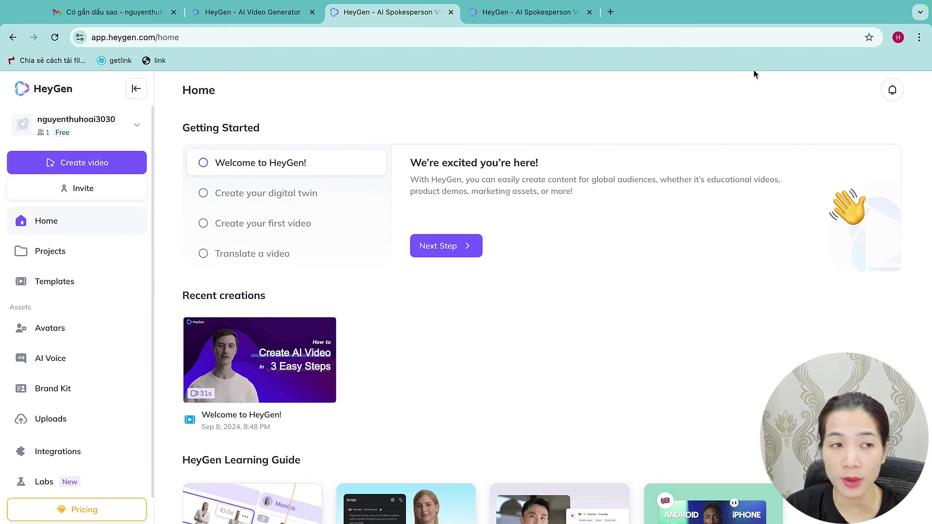
Start creating an Instant Avatar from the Avatars page
left_click(47, 337)
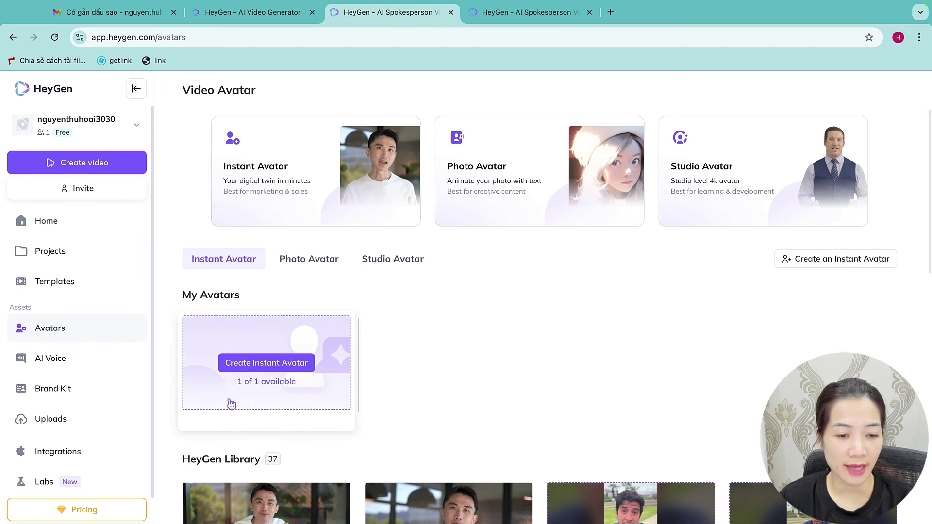
left_click(226, 372)
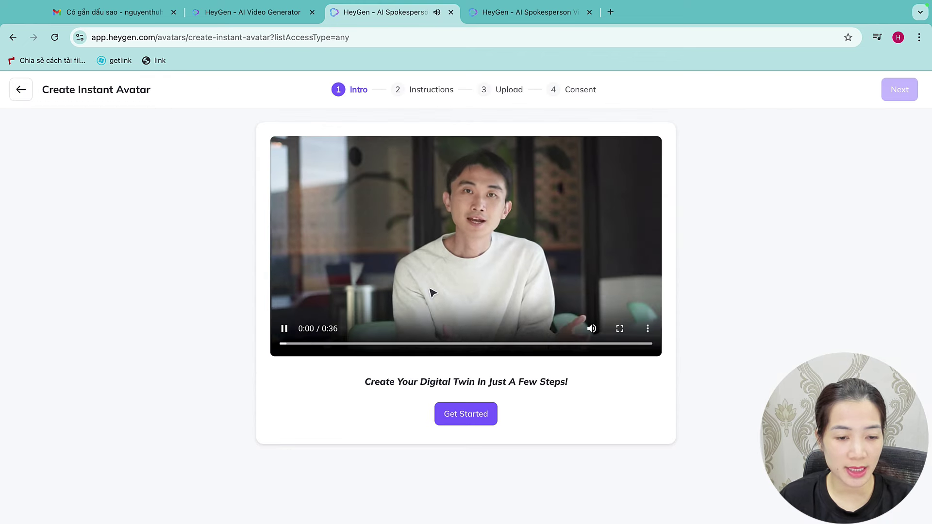
left_click(284, 329)
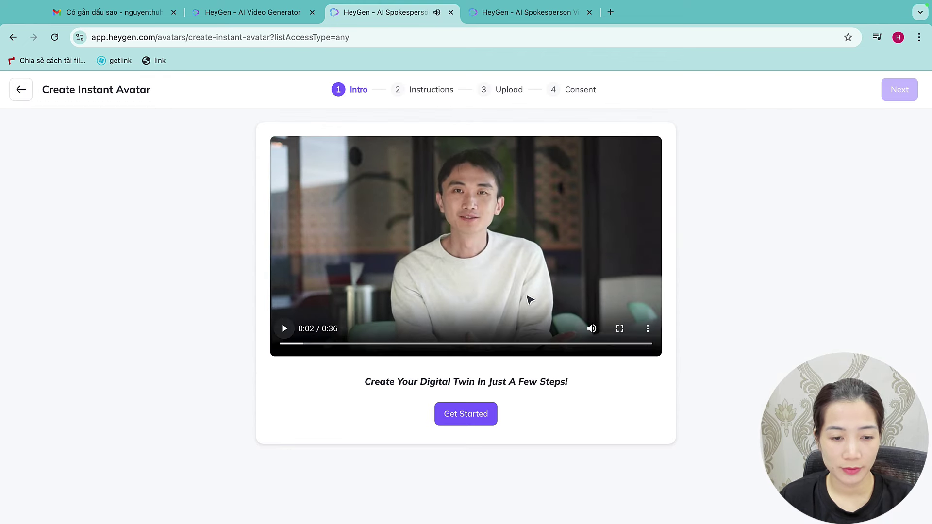
left_click(476, 422)
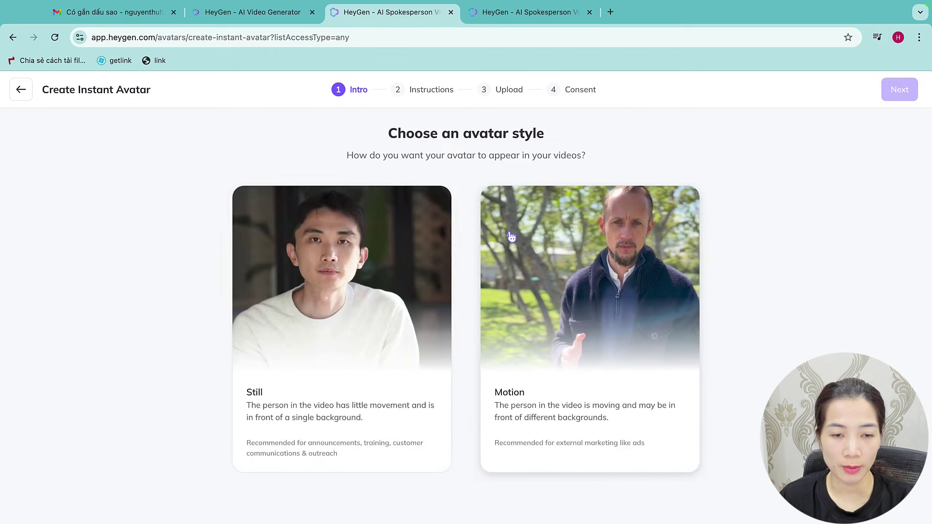
Choose the Still style with video instructions and select Upload Footage
left_click(390, 315)
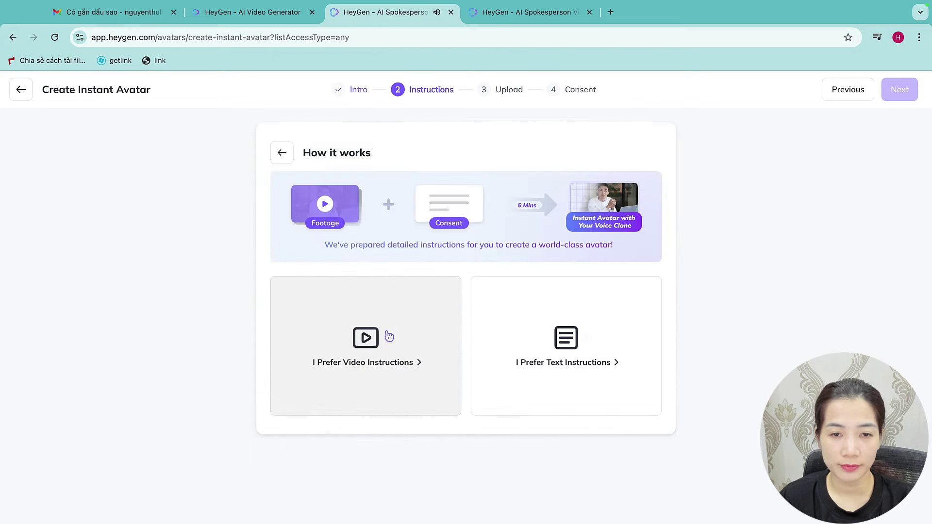
left_click(390, 335)
left_click(456, 452)
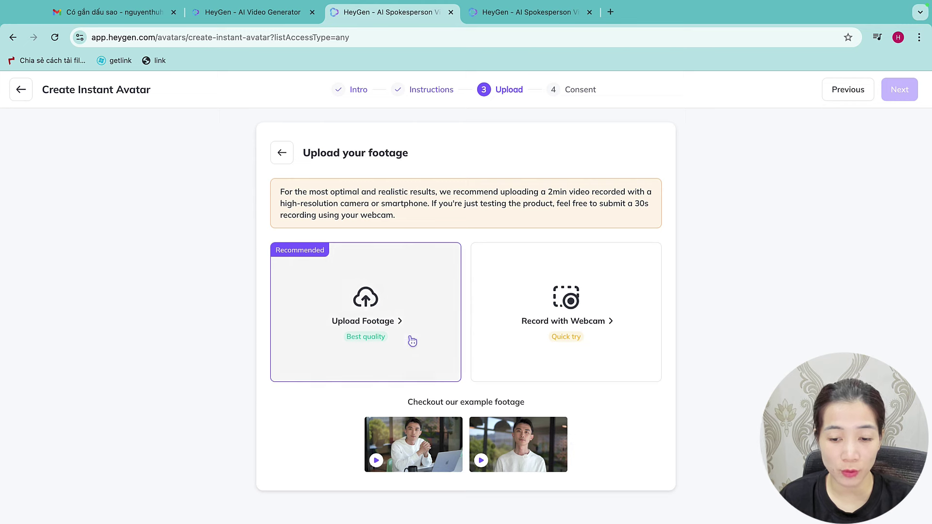
left_click(364, 313)
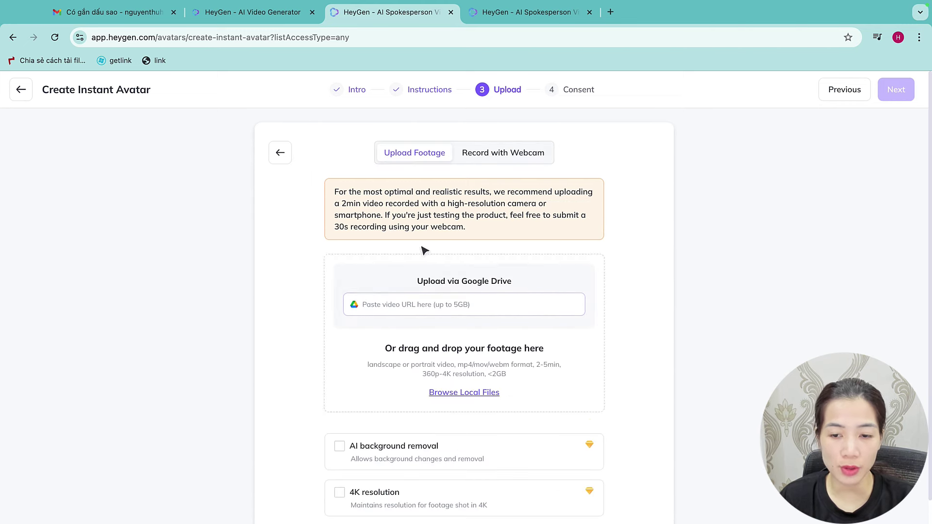
scroll(495, 304, "down", 1)
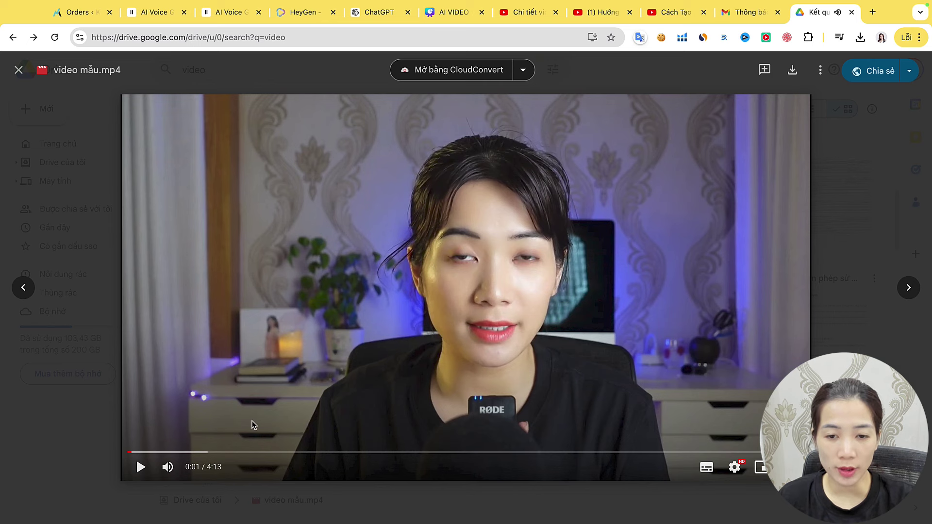
Share video mẫu.mp4 as Người xem for link holders, copy the link and paste it into HeyGen
left_click(142, 467)
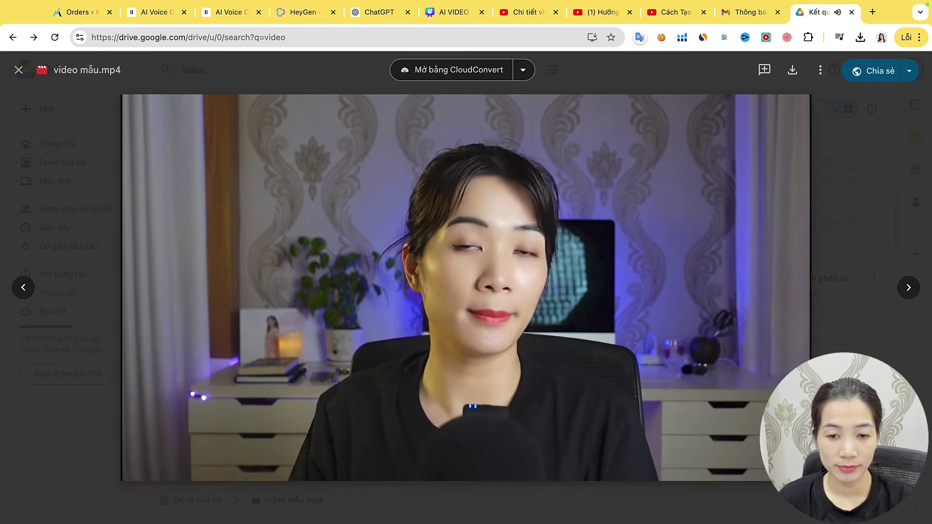
left_click(142, 466)
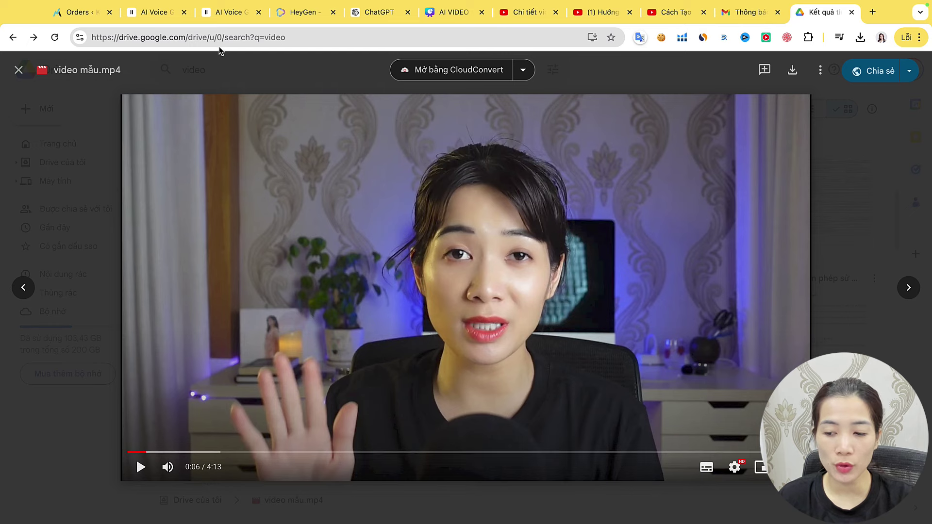
left_click(877, 70)
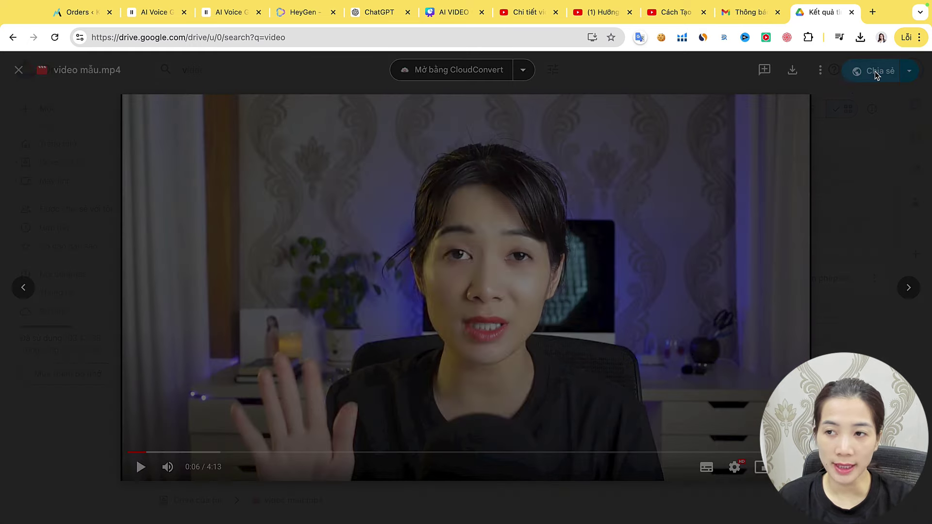
left_click(551, 343)
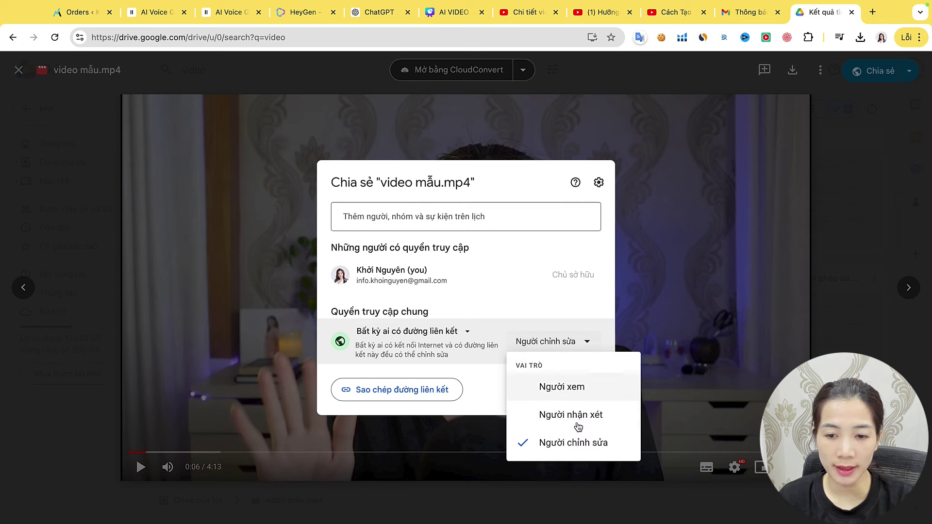
left_click(563, 385)
left_click(389, 417)
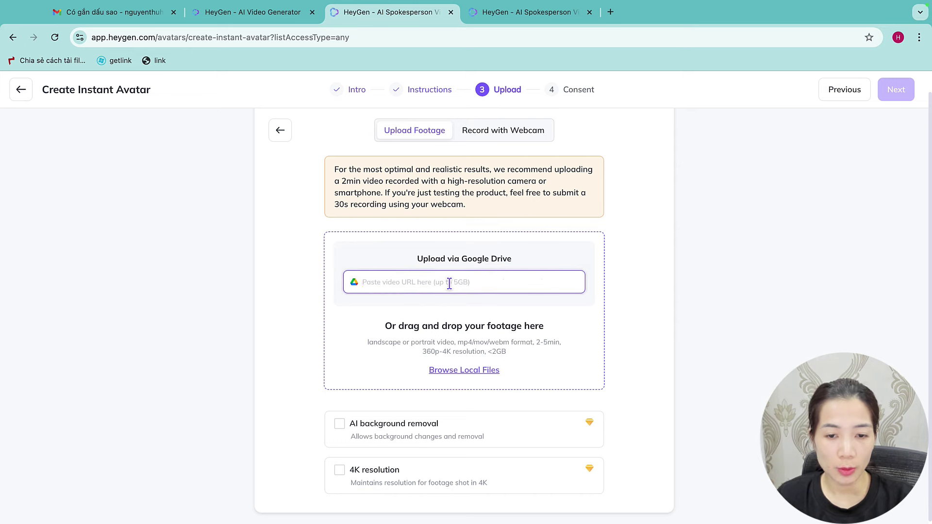
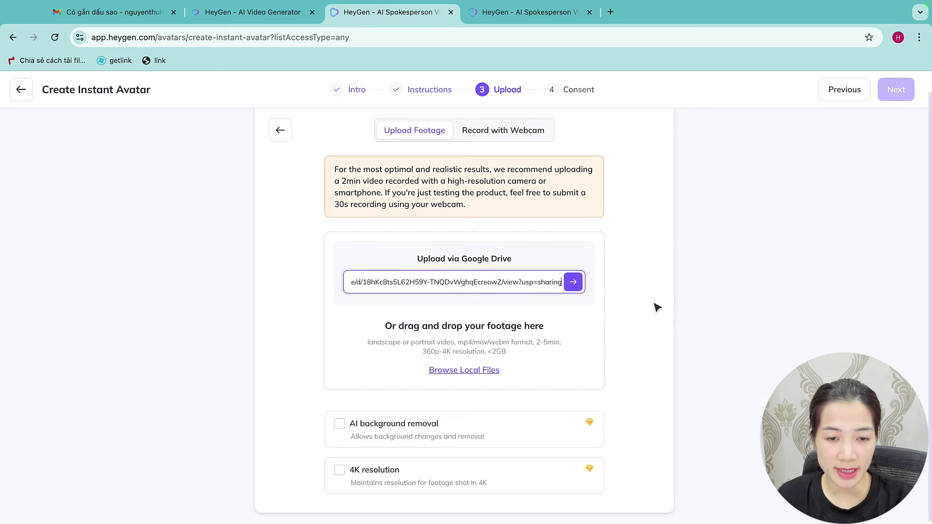
Submit the Drive link, tick all four footage requirement boxes and continue to Consent
left_click(573, 282)
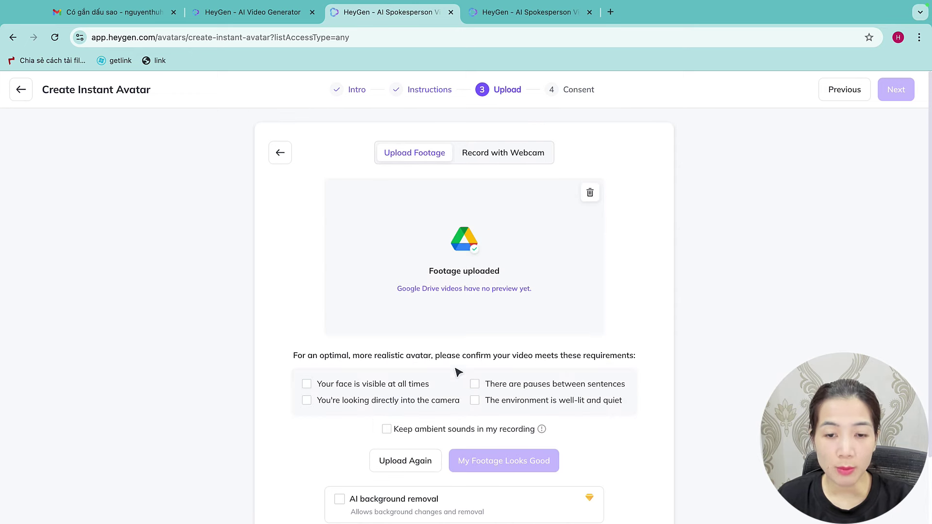
left_click(306, 379)
left_click(306, 396)
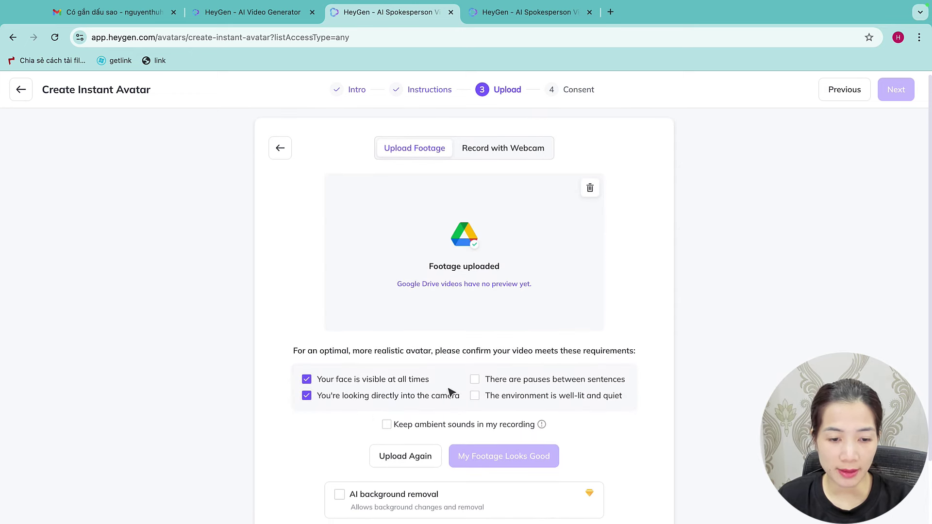
left_click(474, 379)
left_click(475, 396)
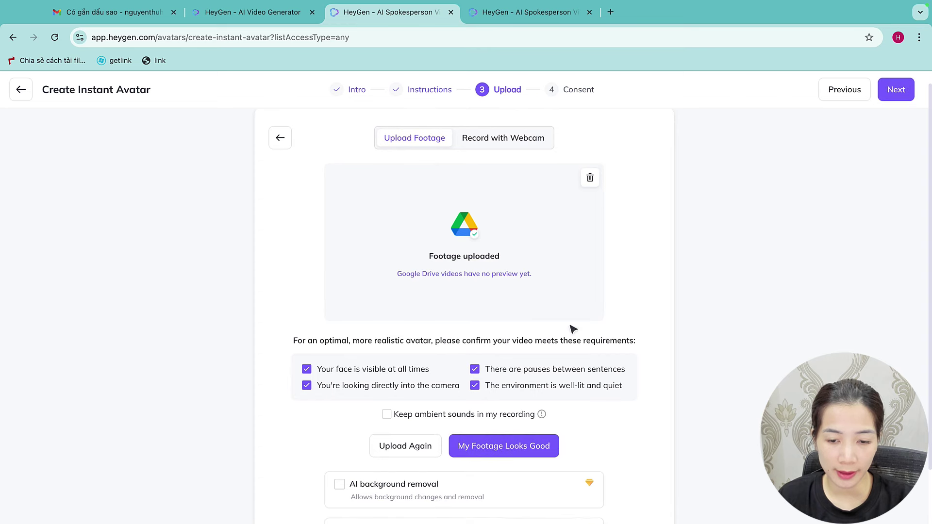
scroll(572, 326, "down", 2)
scroll(561, 392, "down", 1)
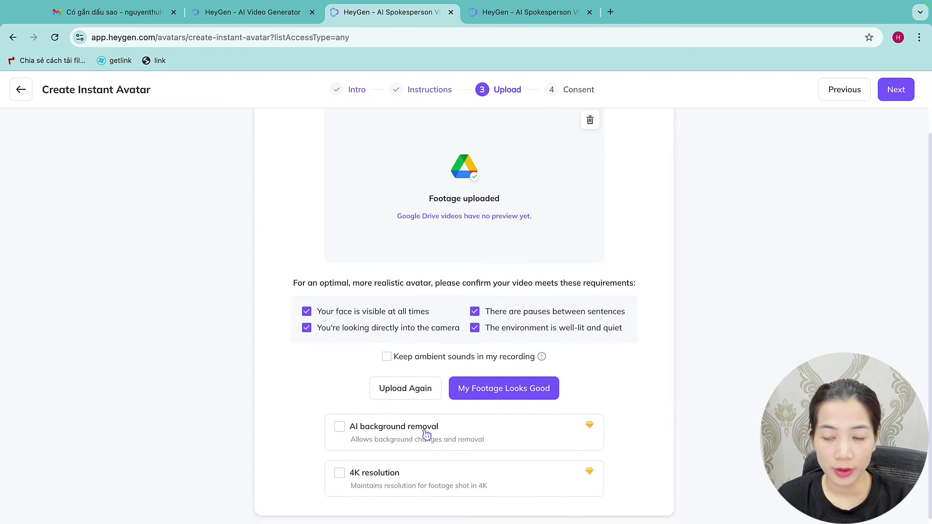
left_click(898, 92)
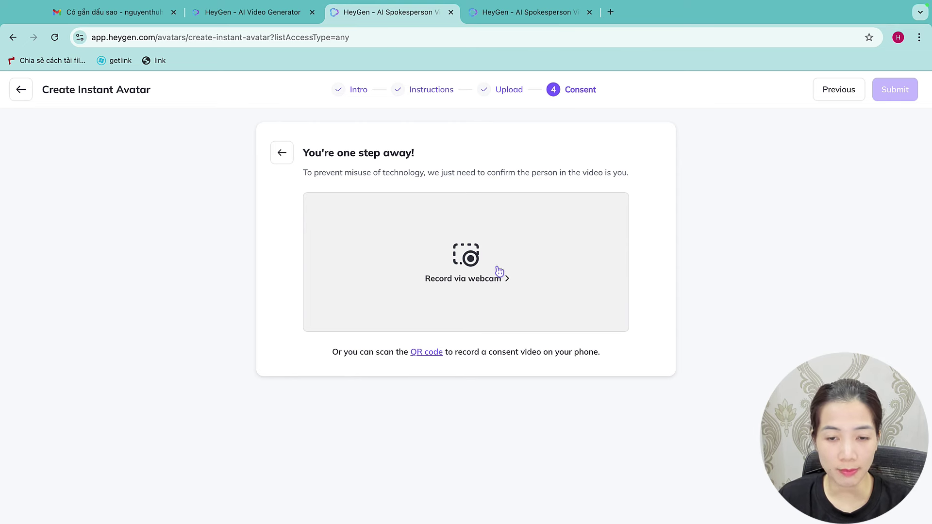
Choose webcam consent recording and allow the site camera and microphone access
left_click(499, 271)
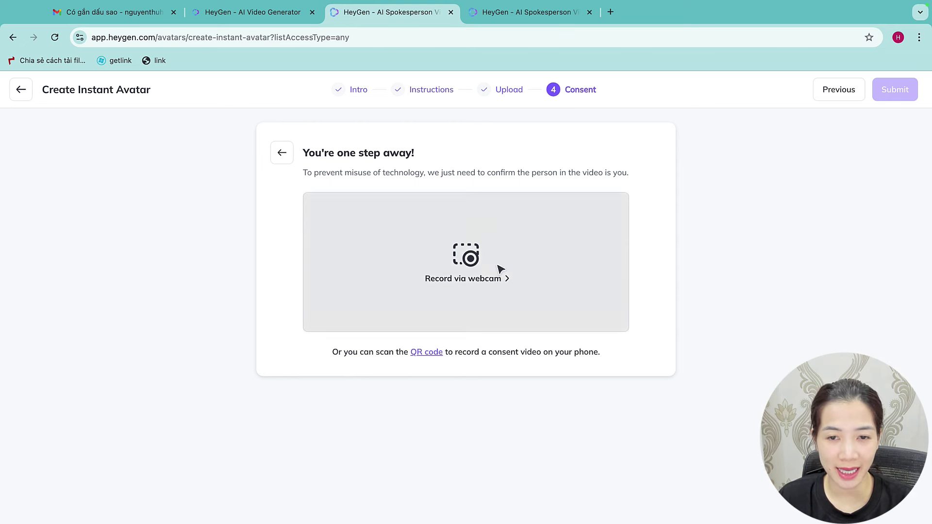
scroll(489, 358, "down", 1)
left_click(467, 377)
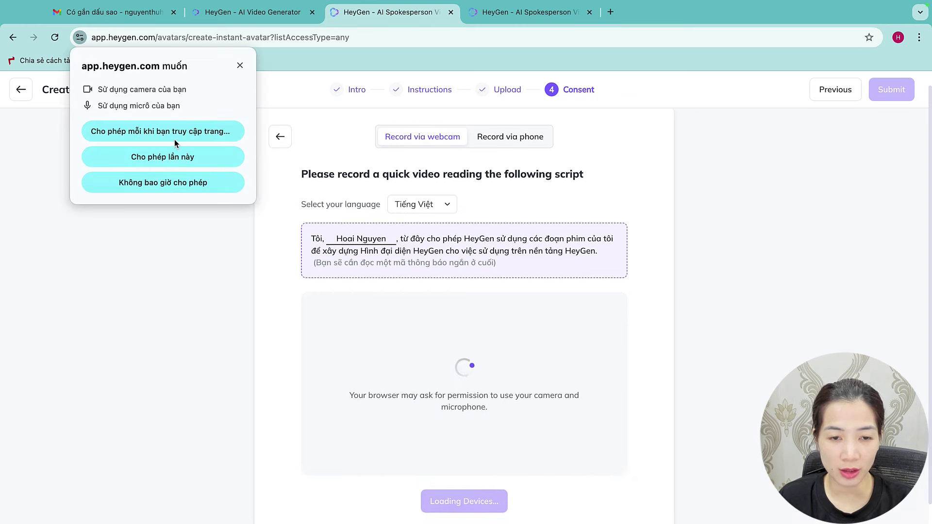
left_click(175, 137)
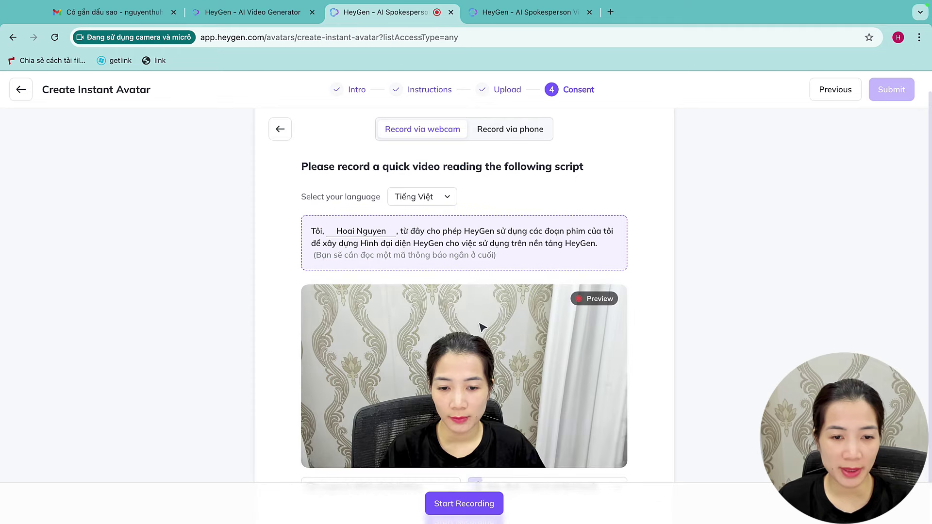
scroll(466, 389, "down", 2)
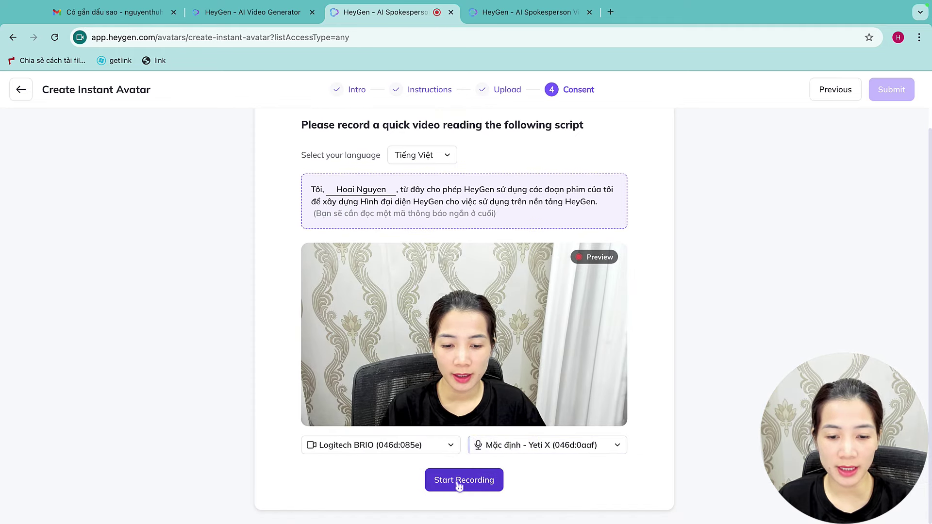
Record the consent clip reading the Vietnamese script, play it back, and submit it
left_click(459, 482)
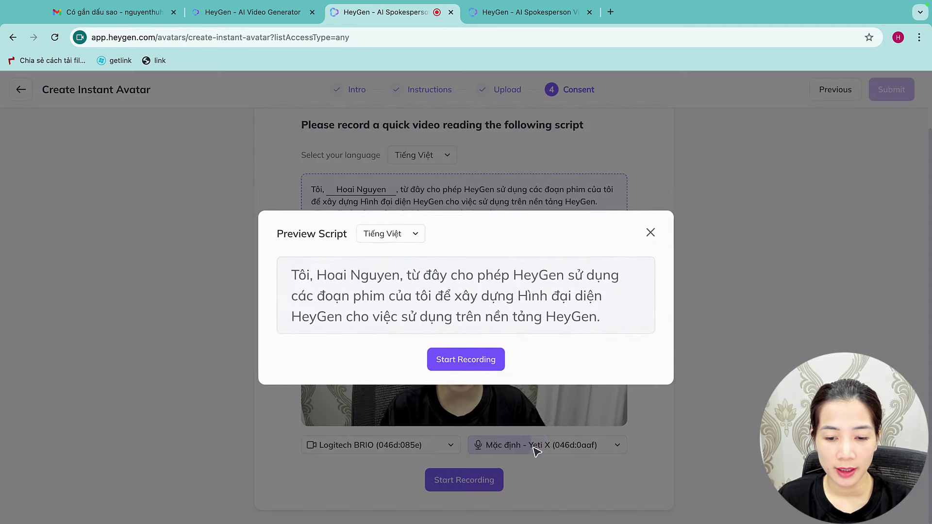
left_click(485, 361)
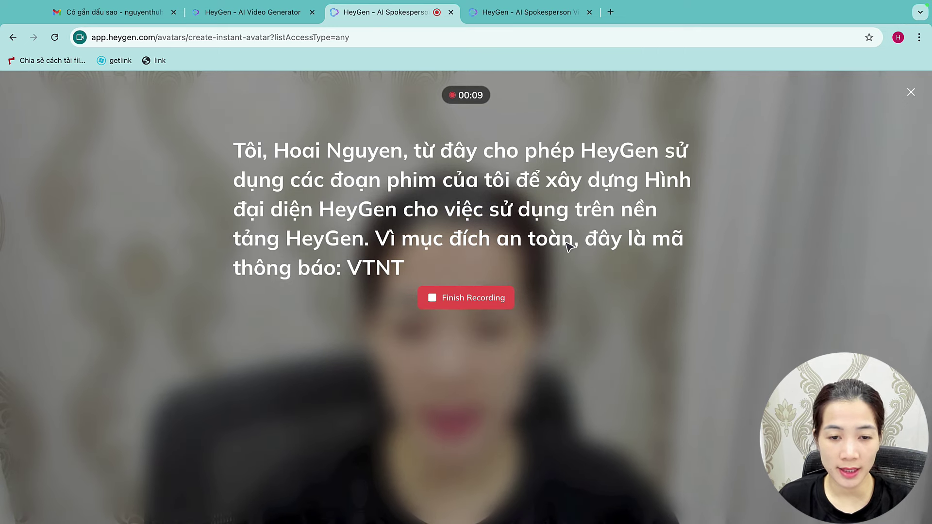
left_click(437, 298)
left_click(320, 416)
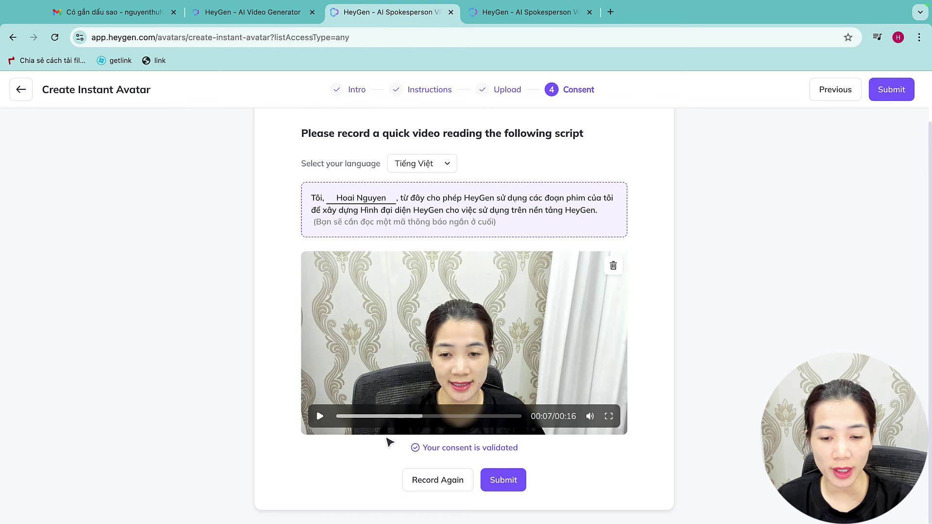
left_click(503, 480)
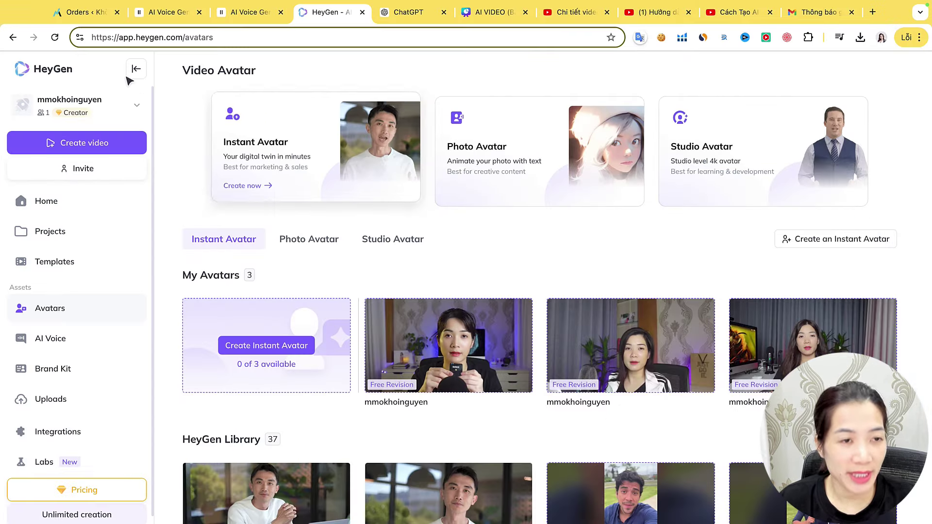
left_click(55, 37)
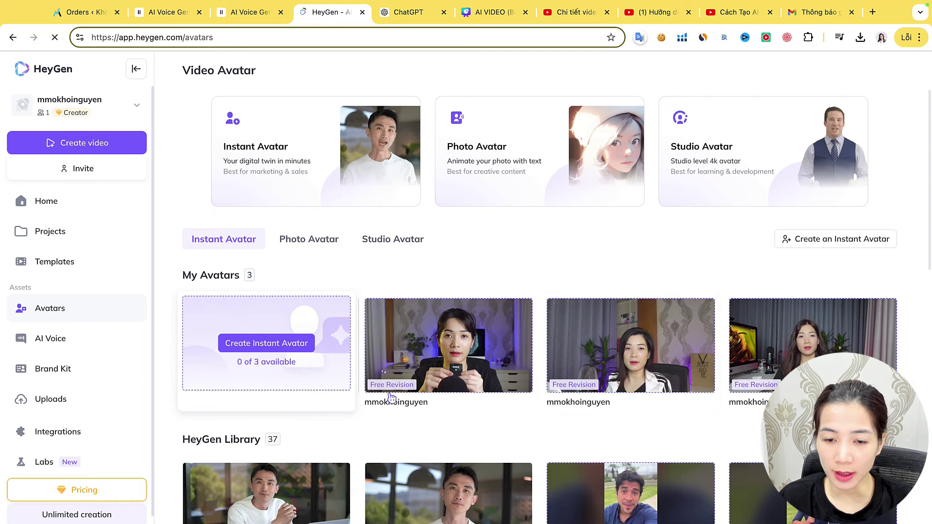
scroll(693, 144, "down", 1)
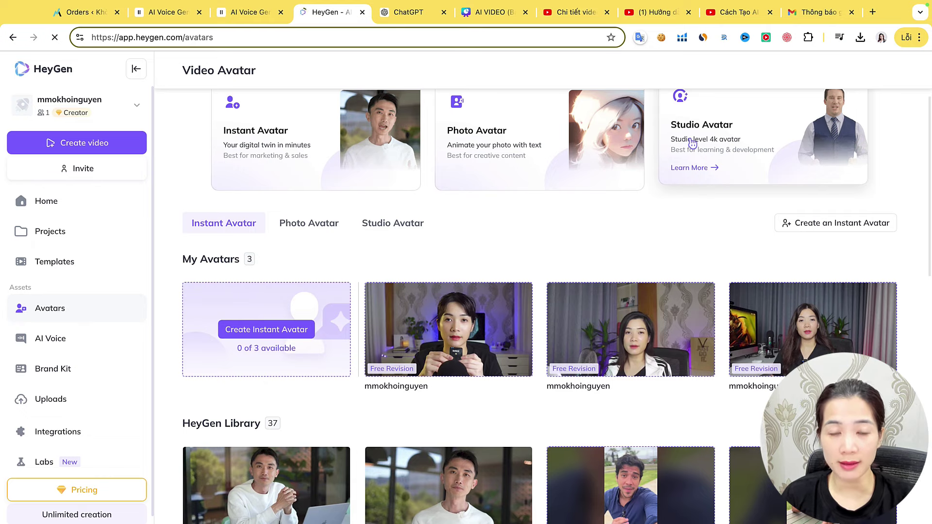
key("ctrl+Tab")
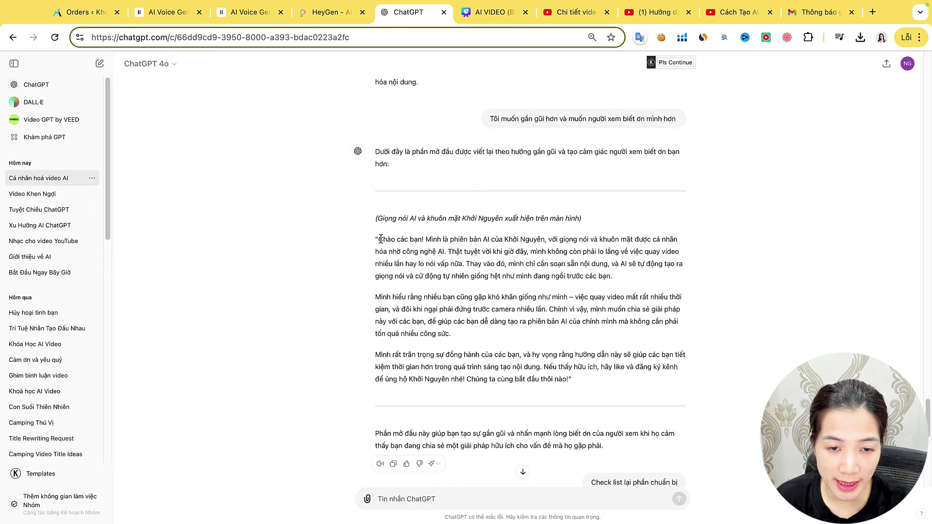
Copy the intro script paragraphs from ChatGPT and paste them into ElevenLabs Text to Speech
left_click_drag(381, 239, 452, 334)
key("ctrl+c")
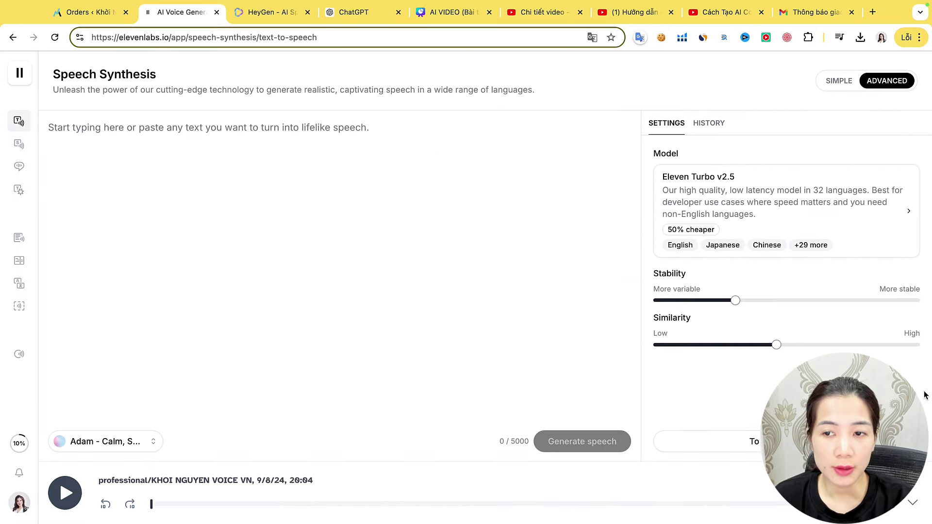
mouse_move(29, 119)
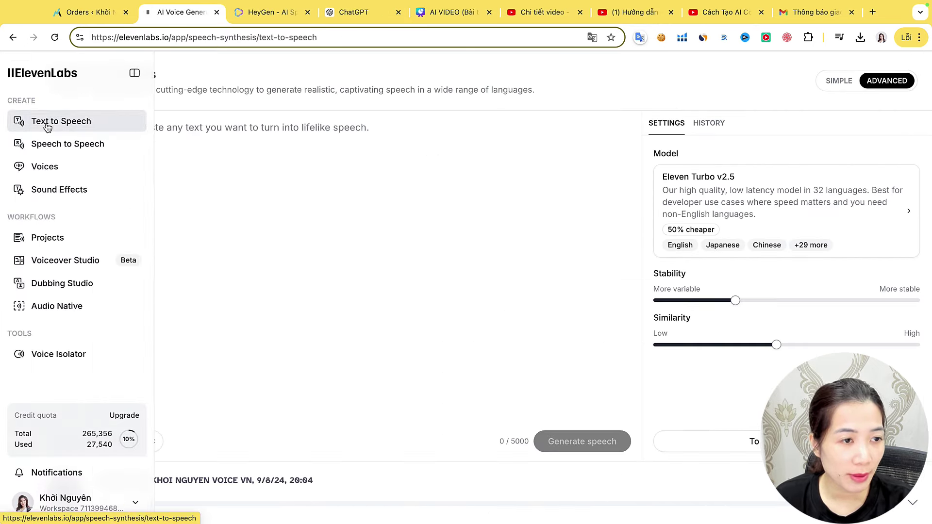
left_click(273, 137)
key("ctrl+v")
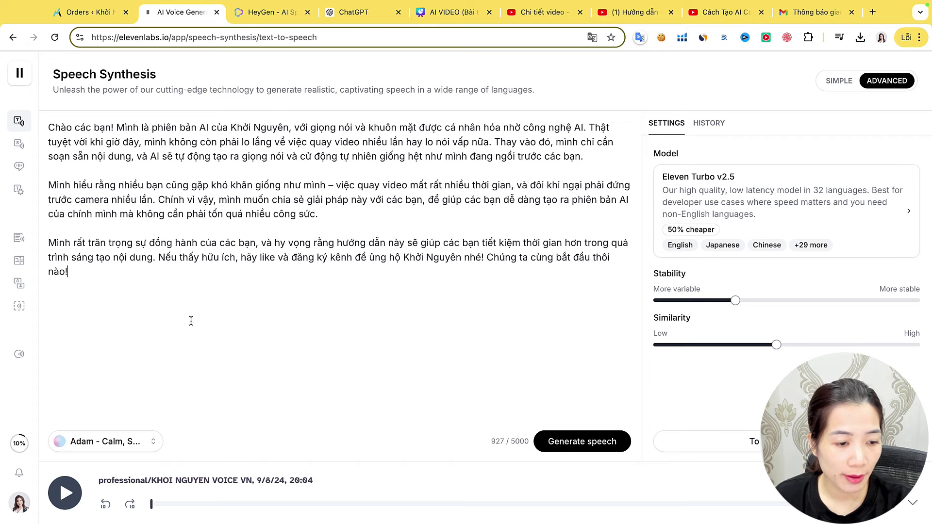
Select the custom Vietnamese cloned voice and briefly preview it
left_click(95, 449)
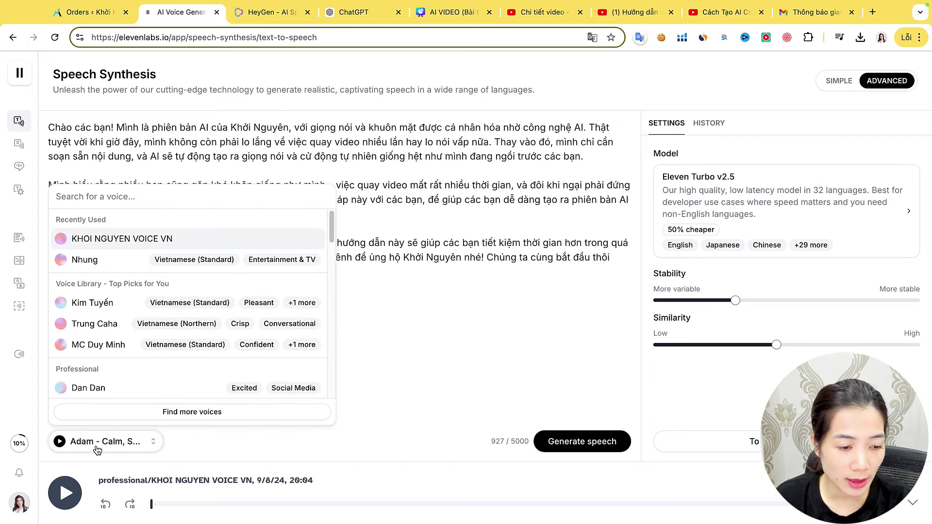
left_click(90, 238)
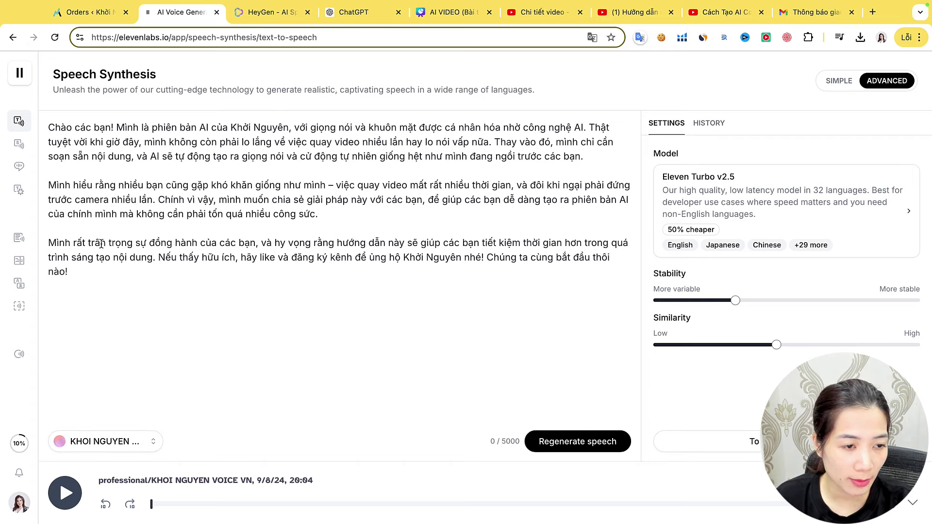
left_click(61, 443)
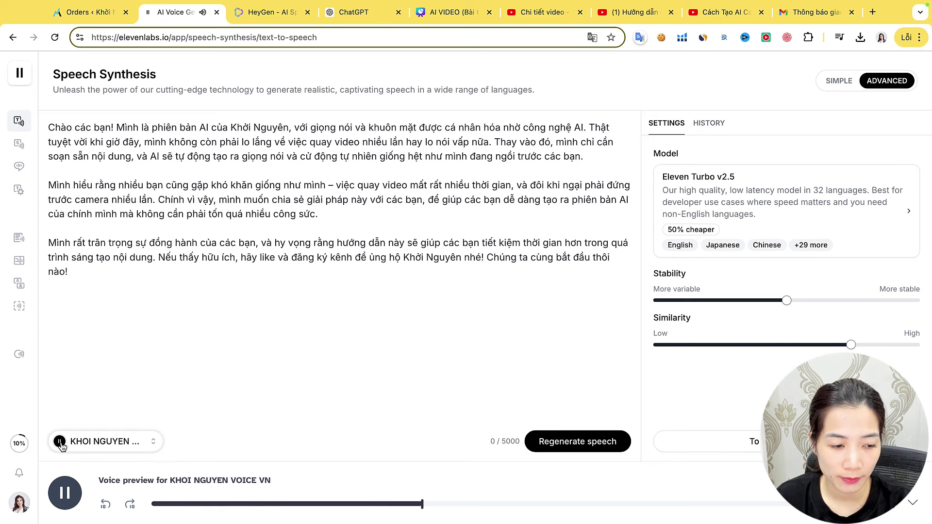
left_click(60, 441)
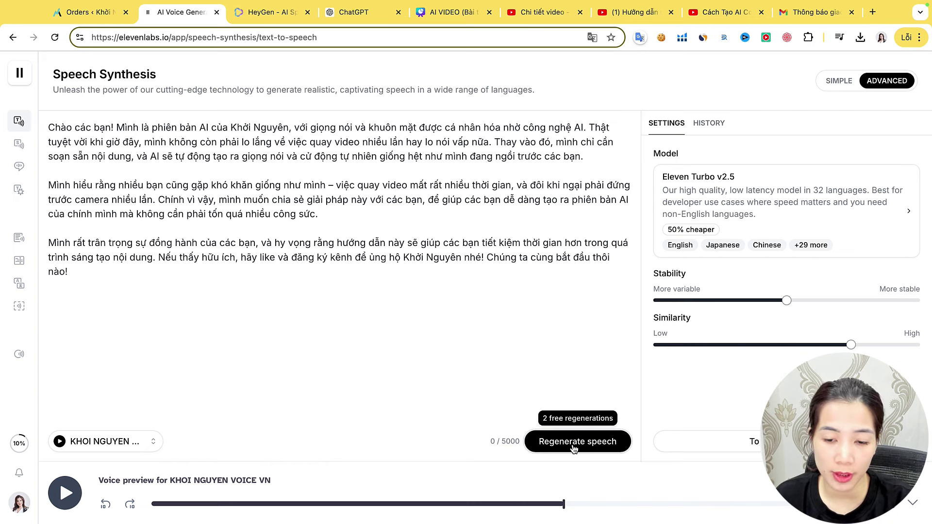
Generate the speech and download it as an MP3 under a new name
left_click(573, 448)
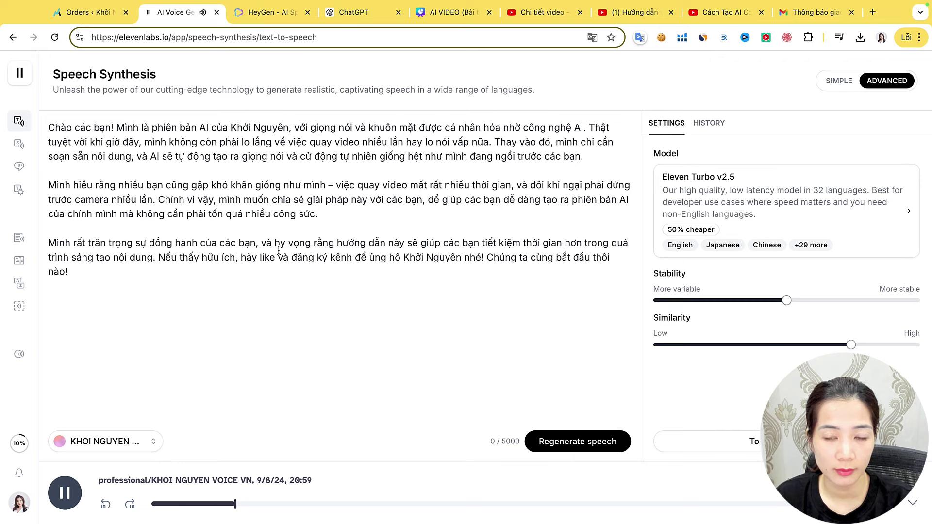
left_click(76, 494)
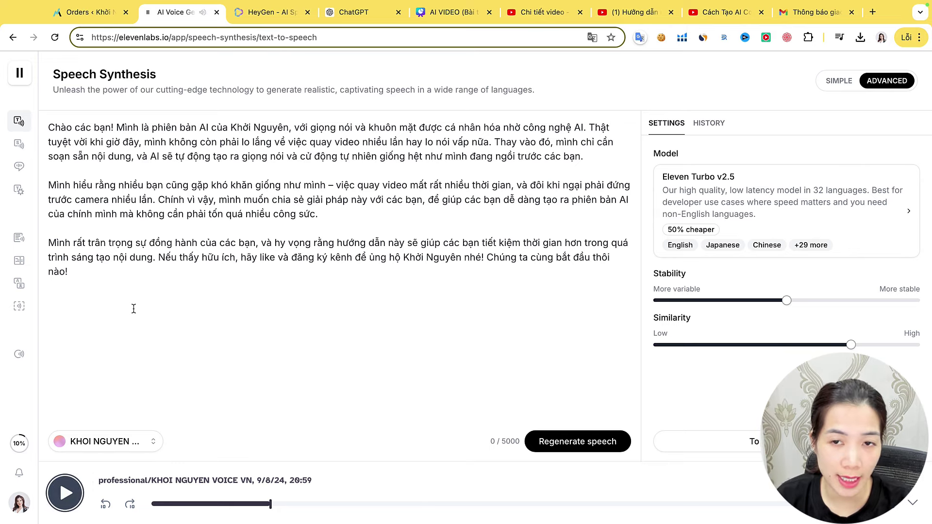
mouse_move(25, 166)
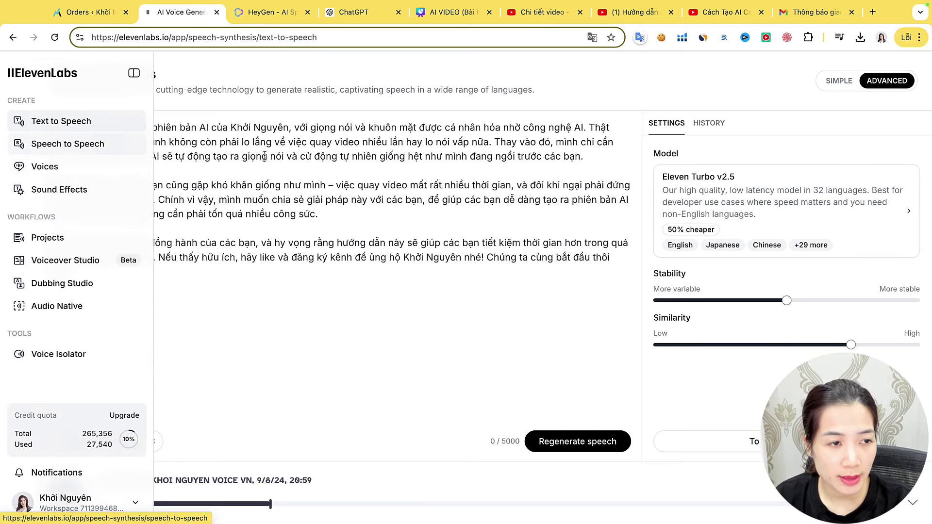
left_click(903, 511)
type("Nguyên voice")
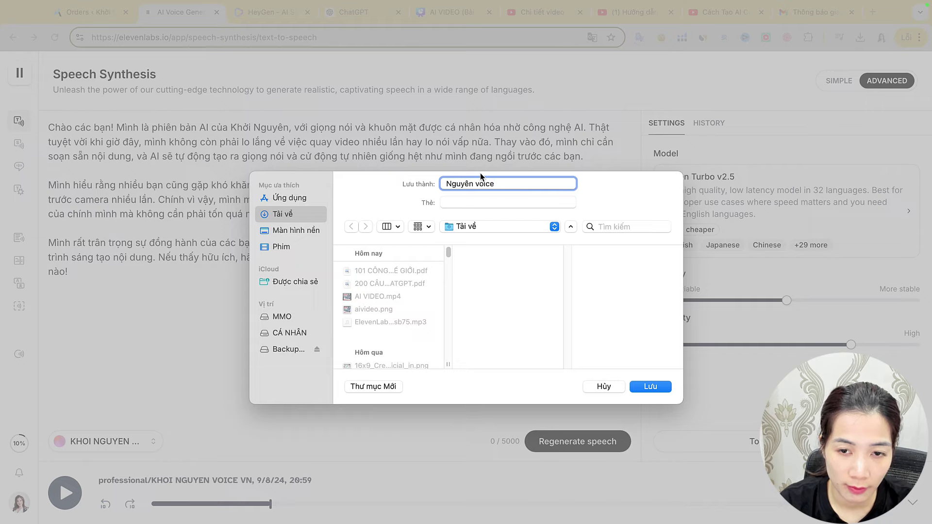
key("Return")
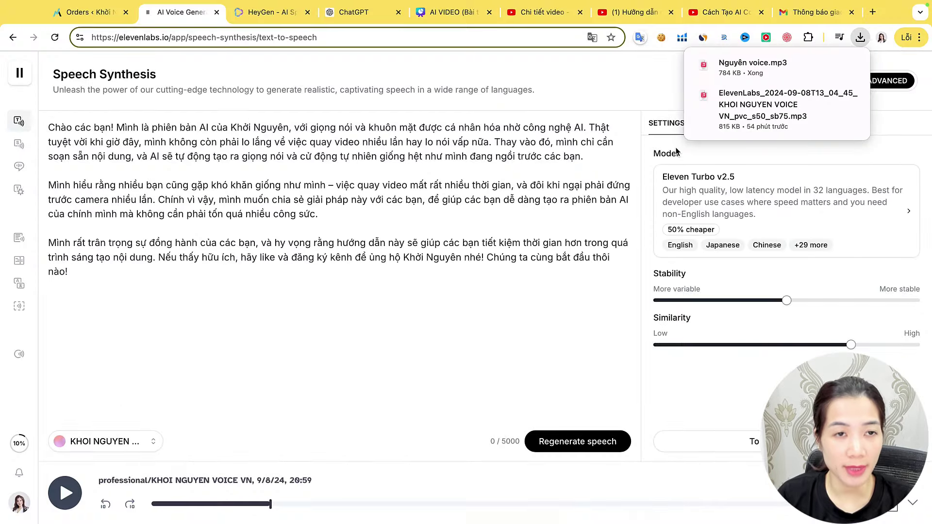
From the Avatars page, open the first personal avatar and create a Landscape video in AI Studio
left_click(275, 10)
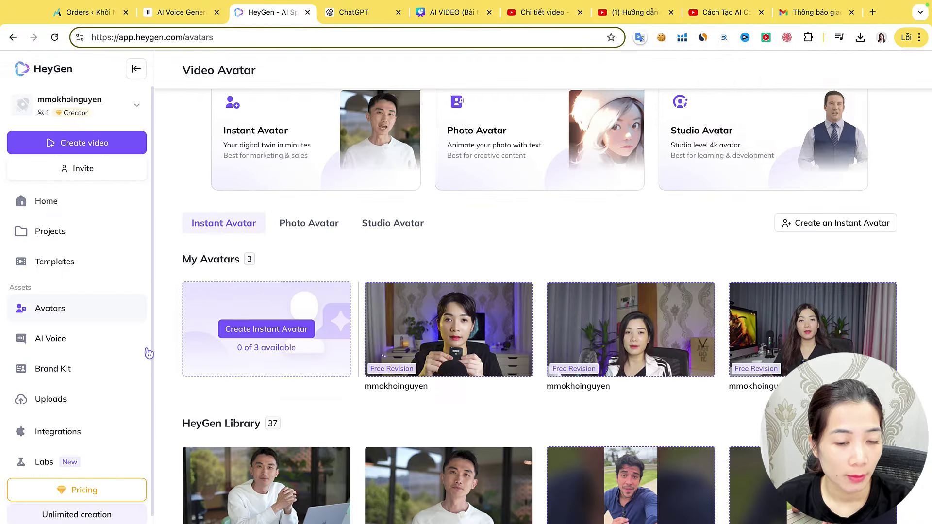
mouse_move(442, 332)
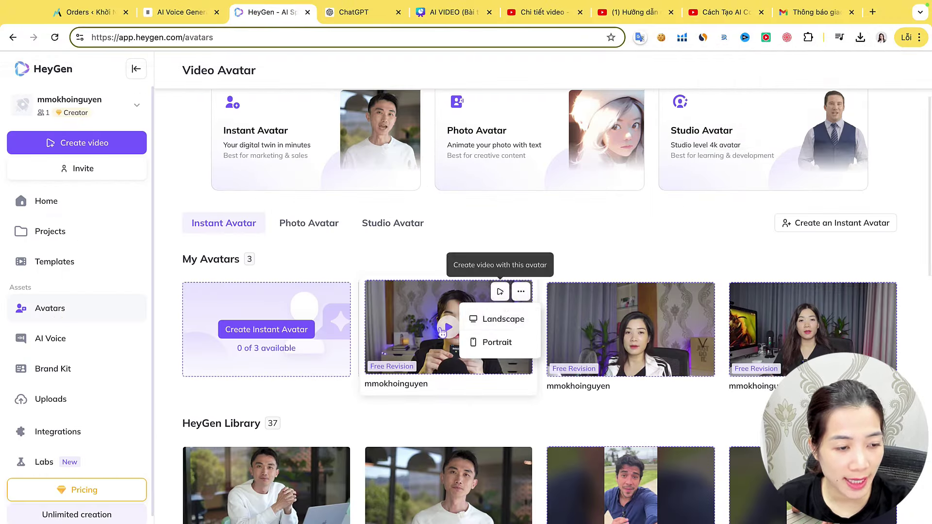
left_click(404, 335)
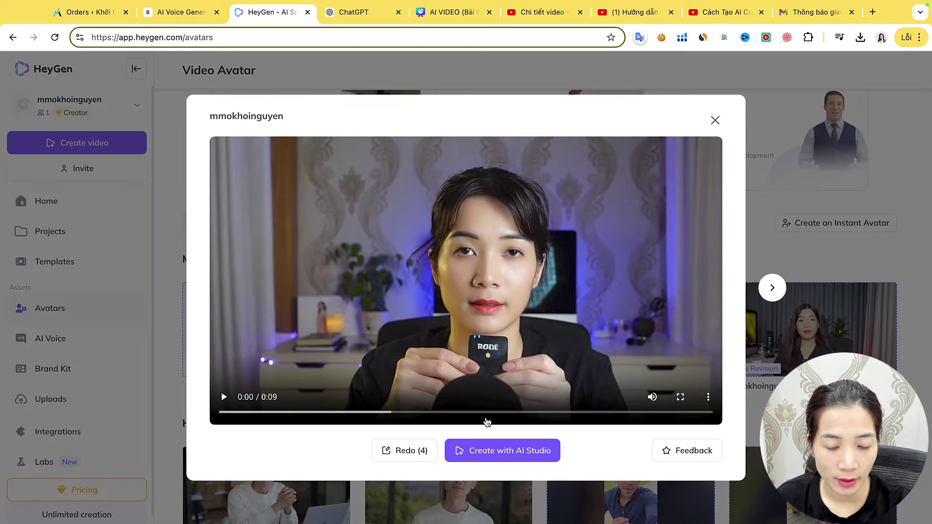
mouse_move(505, 459)
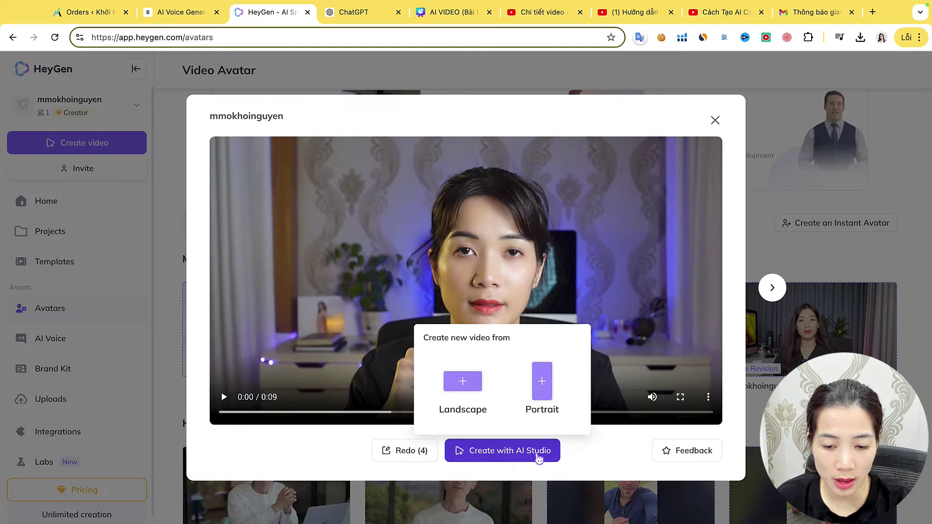
left_click(463, 377)
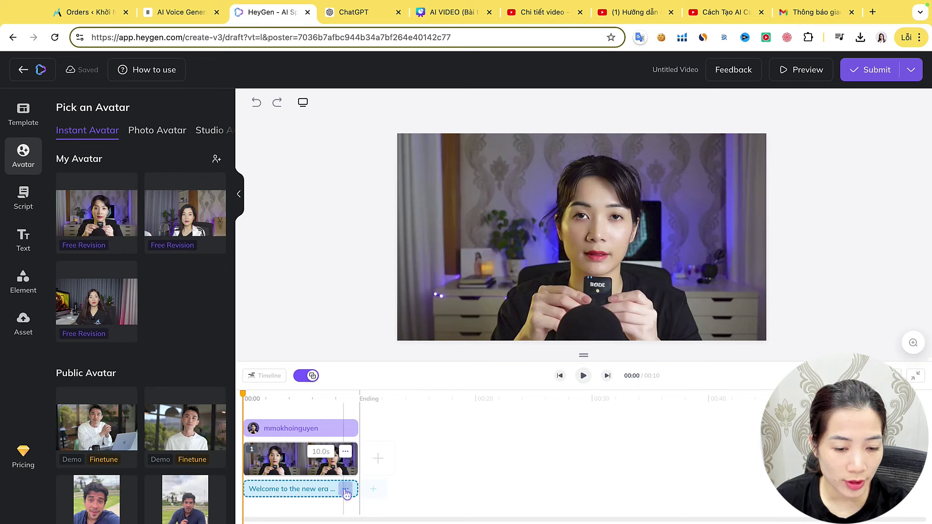
Delete the default welcome script and upload the saved voice MP3 as local audio narration
left_click(272, 493)
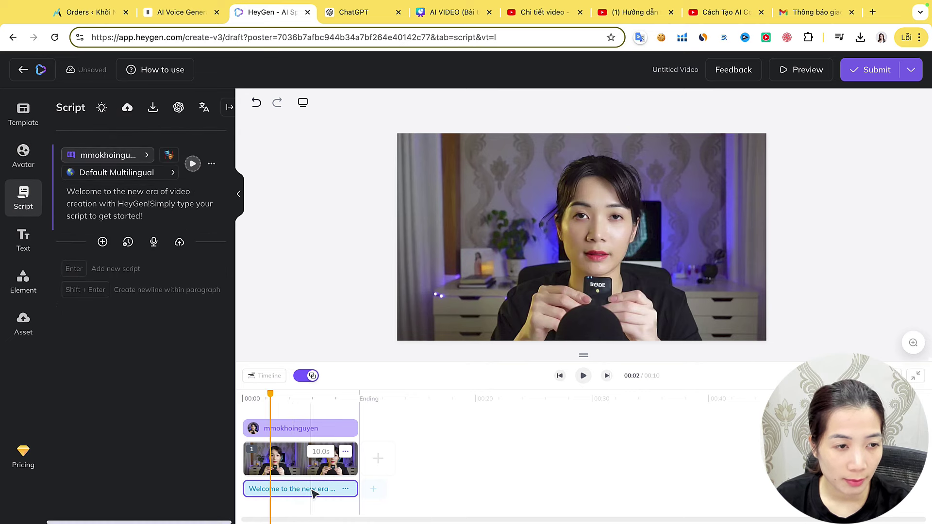
left_click(346, 489)
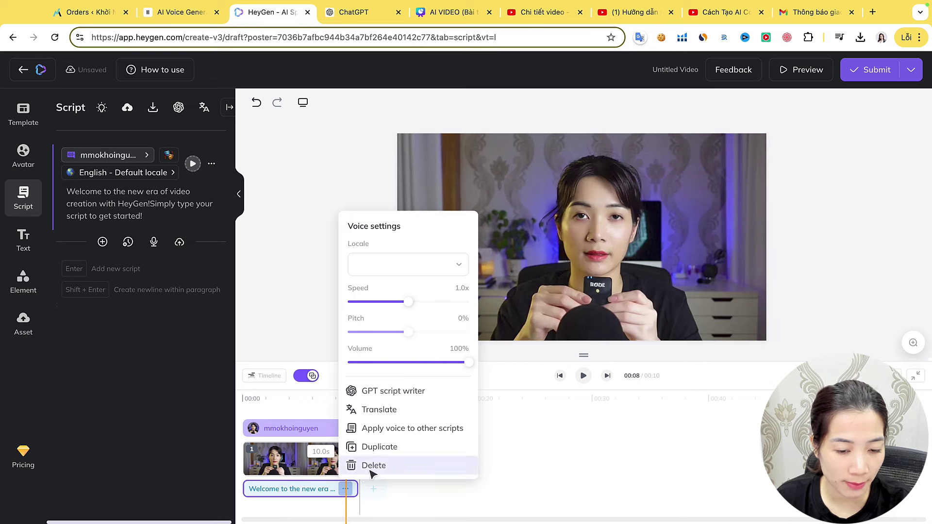
left_click(371, 466)
left_click(333, 491)
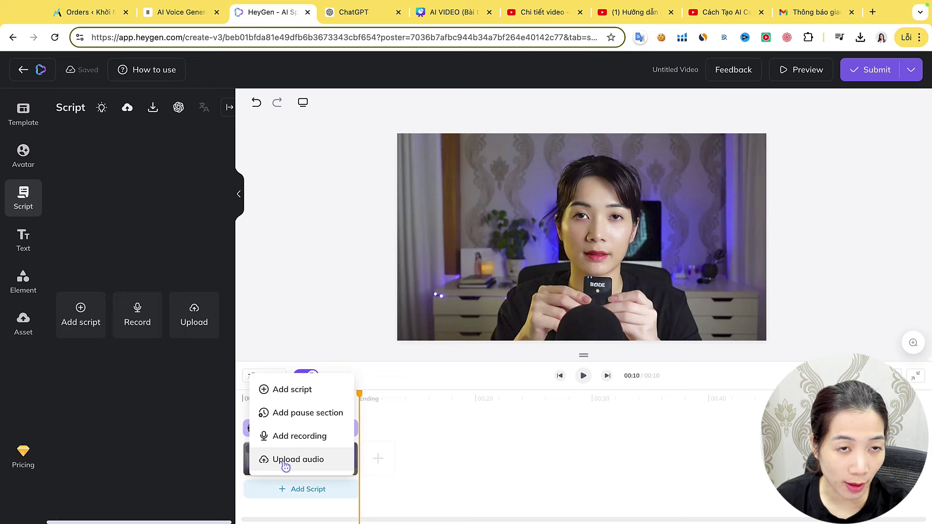
left_click(286, 464)
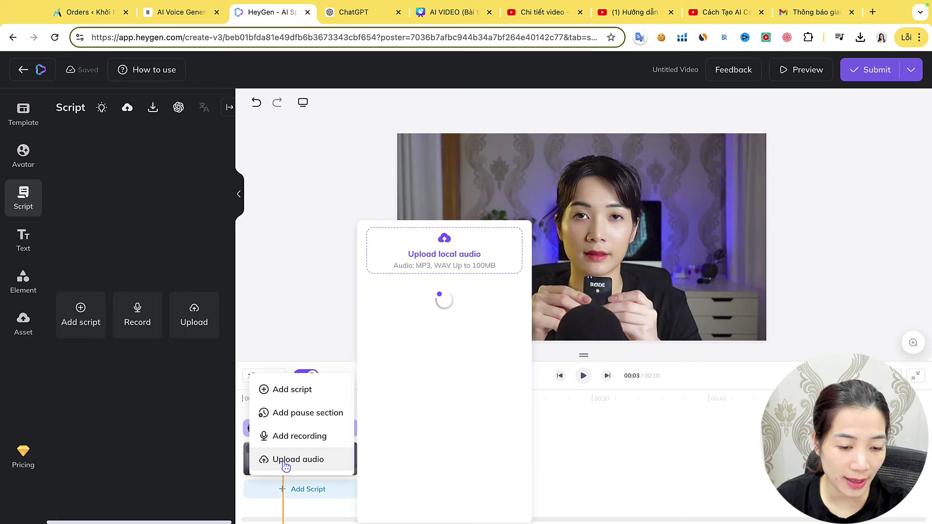
left_click(447, 248)
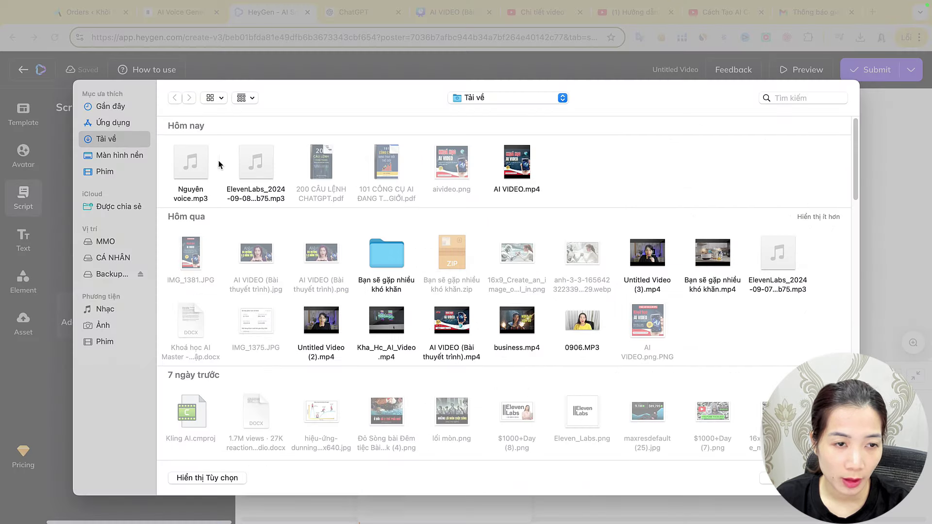
left_click(205, 170)
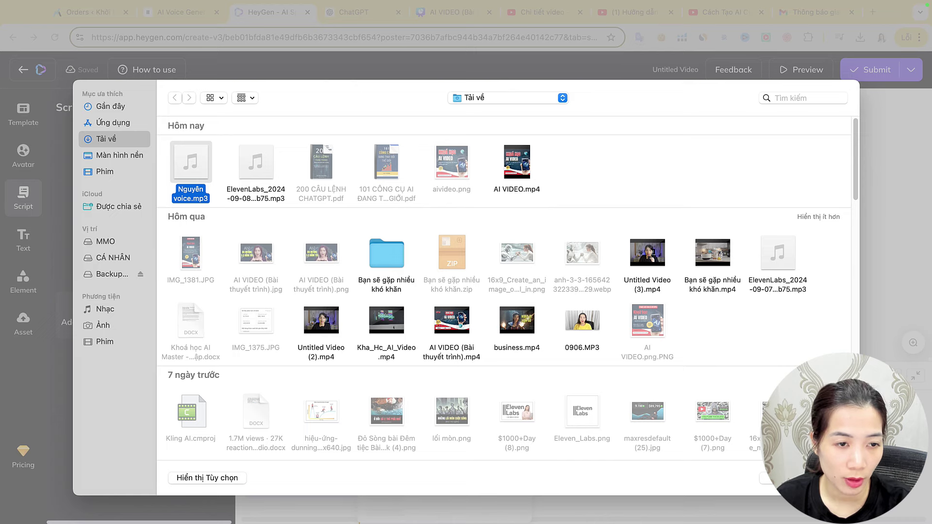
key("Return")
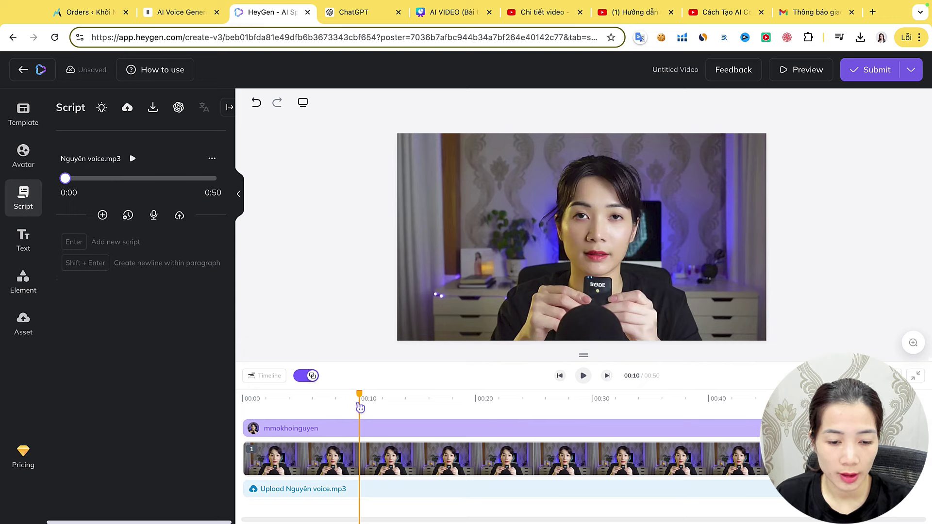
Check the uploaded audio and avatar tracks, then submit the video for rendering
left_click_drag(359, 395, 243, 397)
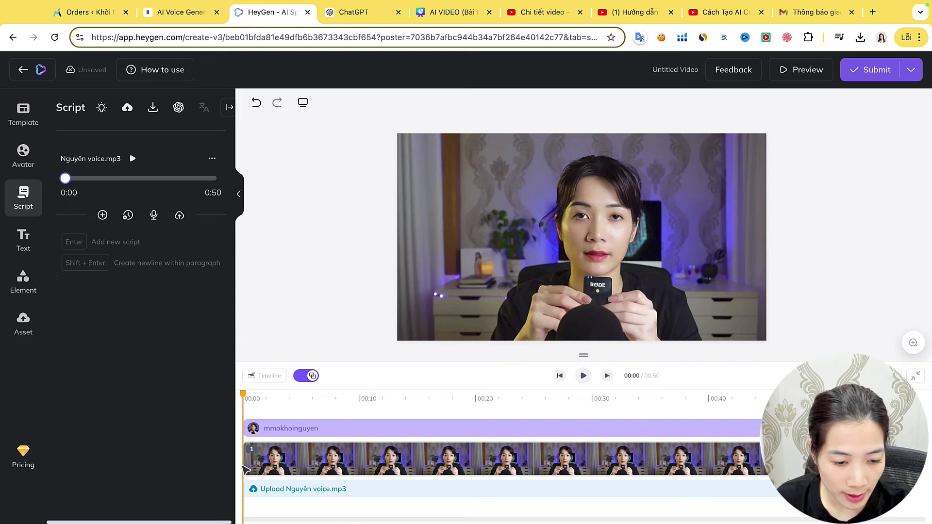
left_click(261, 491)
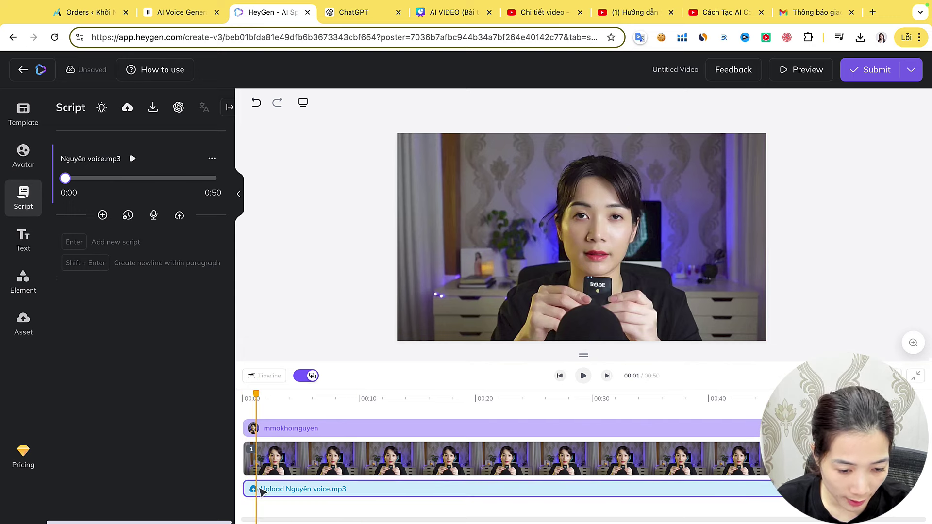
left_click(317, 429)
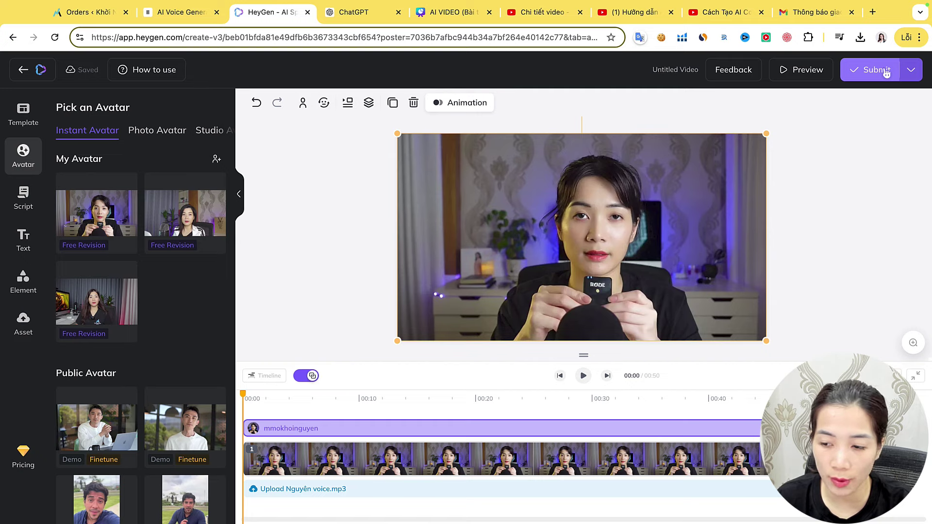
left_click(886, 71)
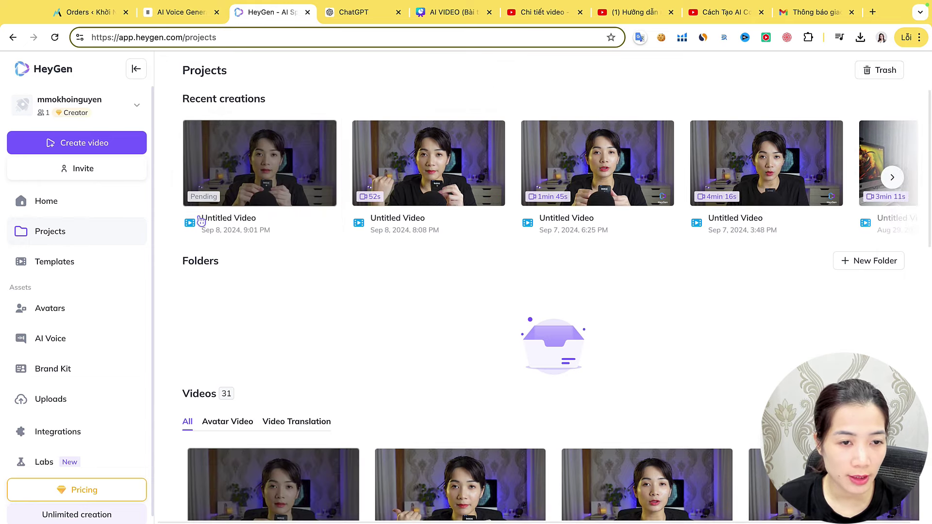
Reload the Projects page and open the 52-second Untitled Video
left_click(52, 41)
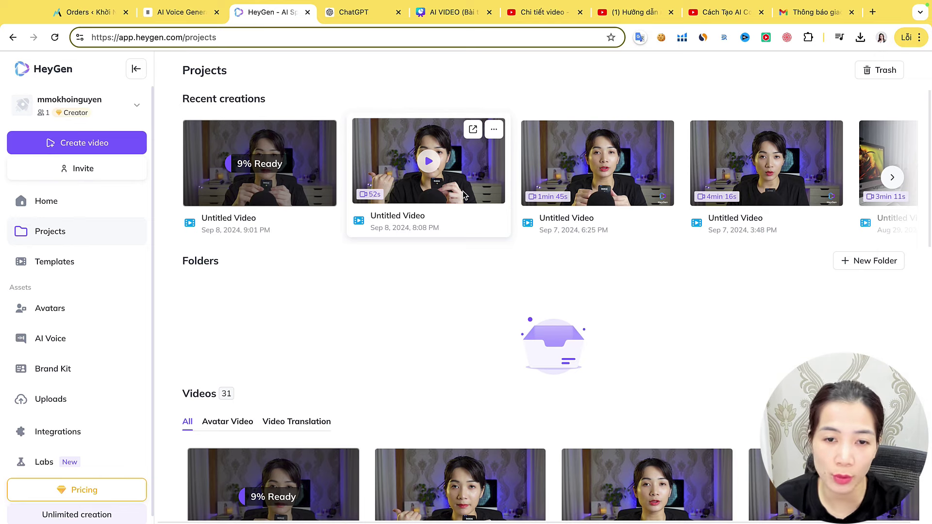
left_click(465, 193)
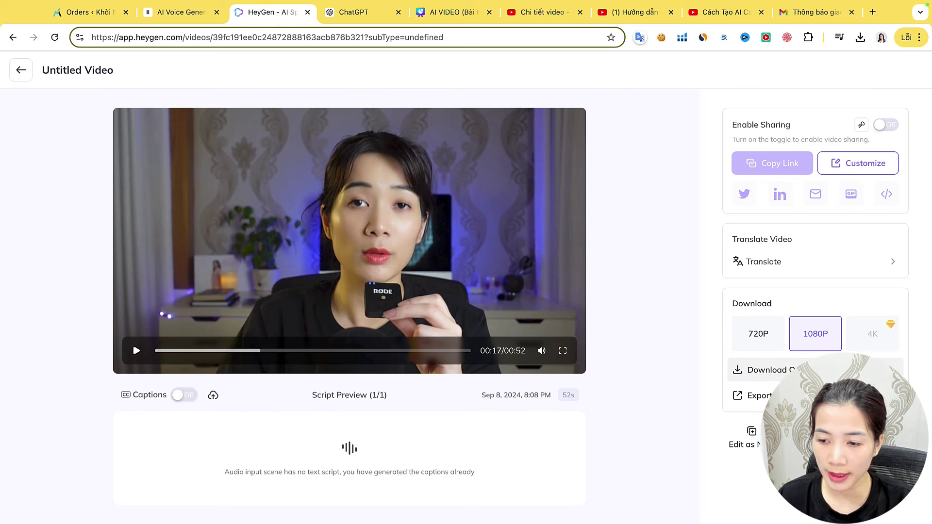
Download the video at 1080P to Downloads as Untitled Video (4).mp4 and preview it
left_click(825, 370)
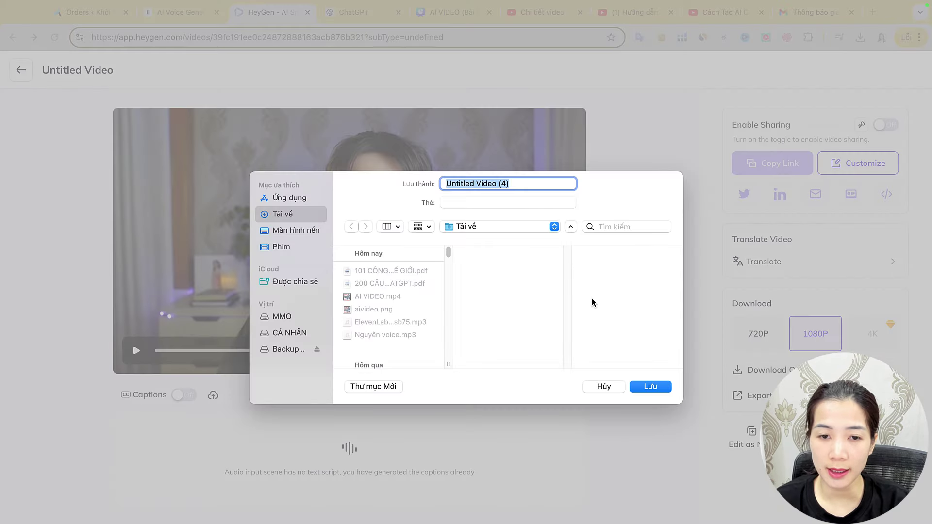
left_click(642, 387)
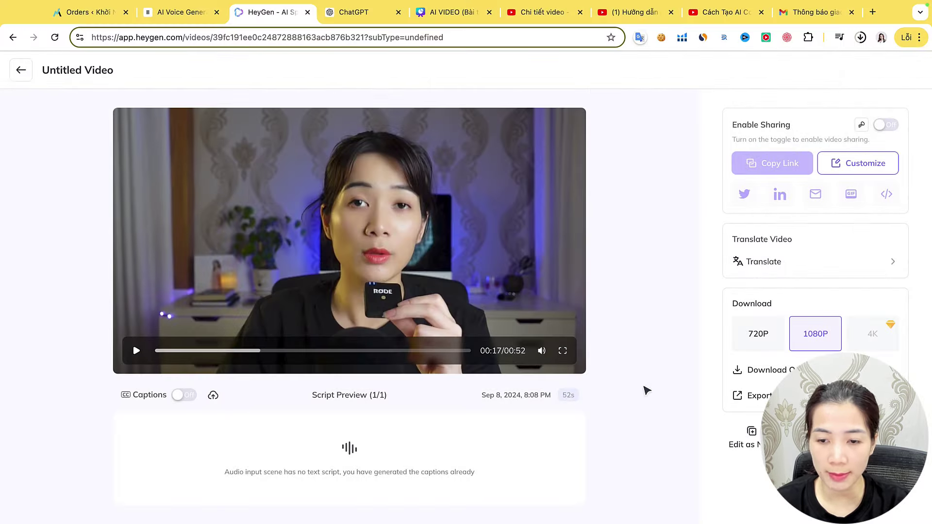
left_click(860, 38)
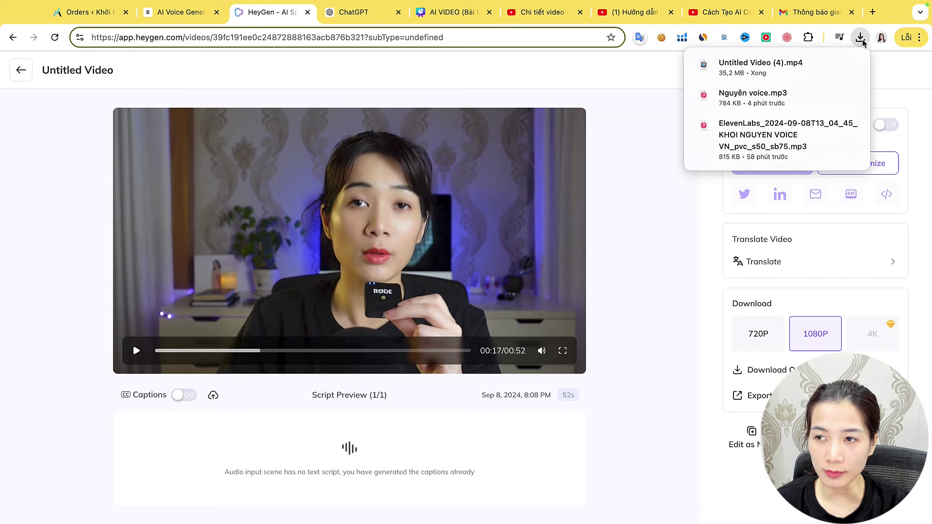
left_click(803, 66)
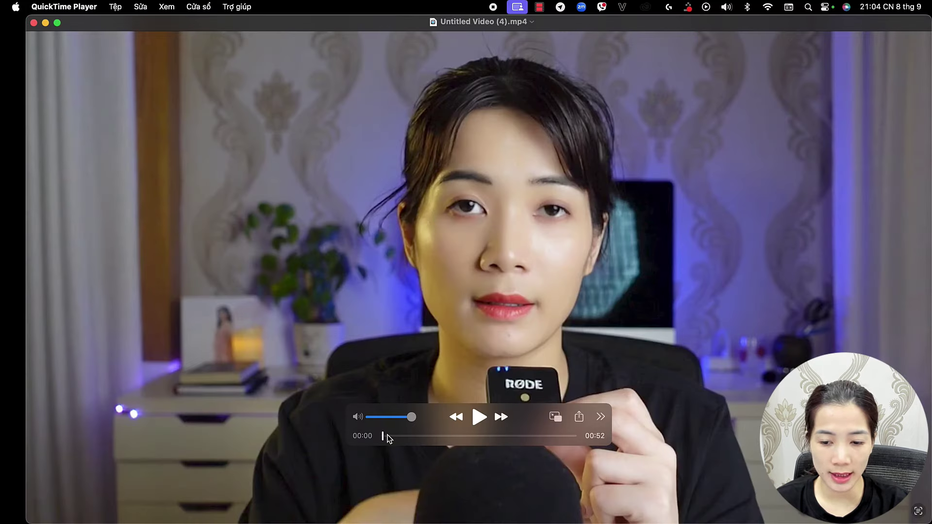
left_click(34, 23)
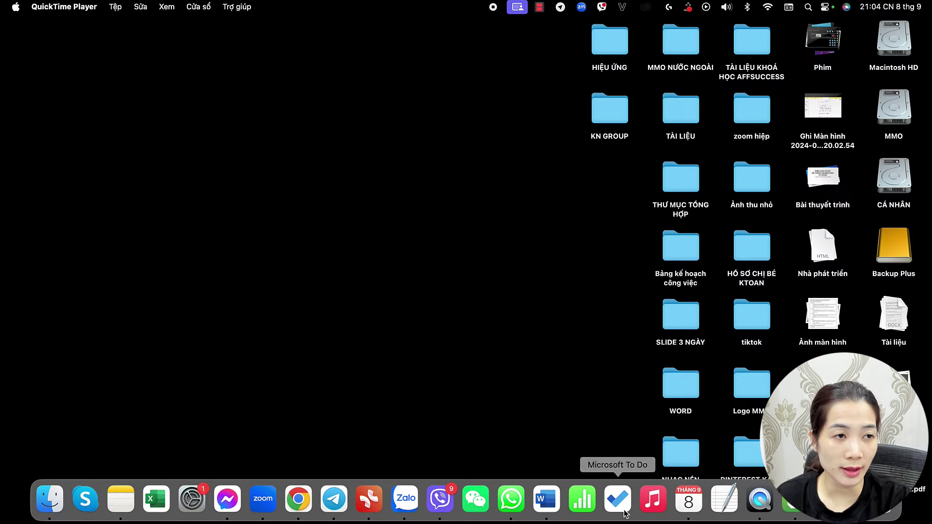
Launch CapCut from Spotlight search
key("super+space")
type("ca")
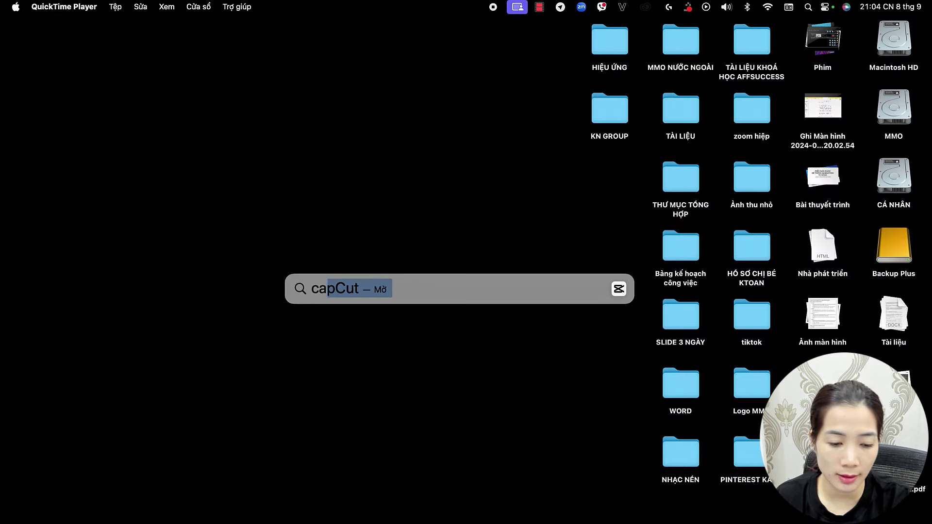
key("Return")
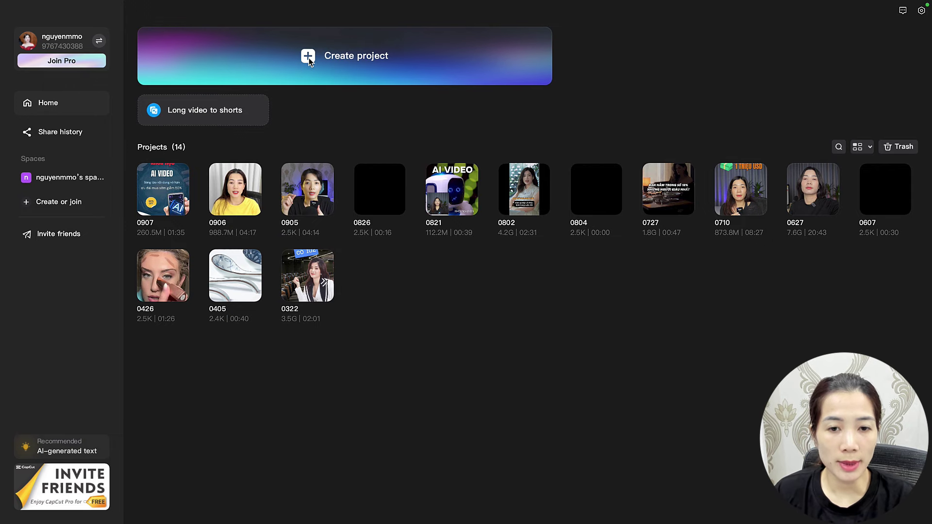
Start a new CapCut project, import Untitled Video (4).mp4, and place it on the timeline
left_click(309, 57)
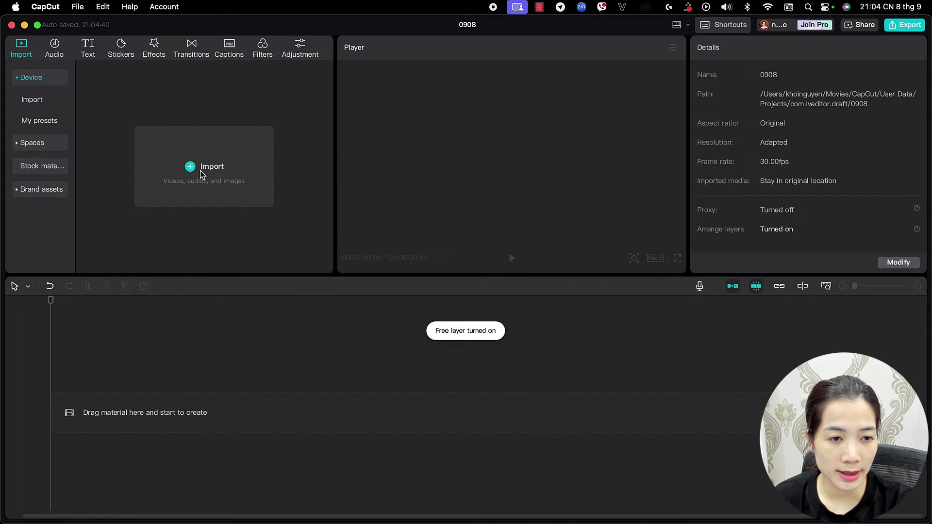
left_click(201, 175)
double_click(126, 155)
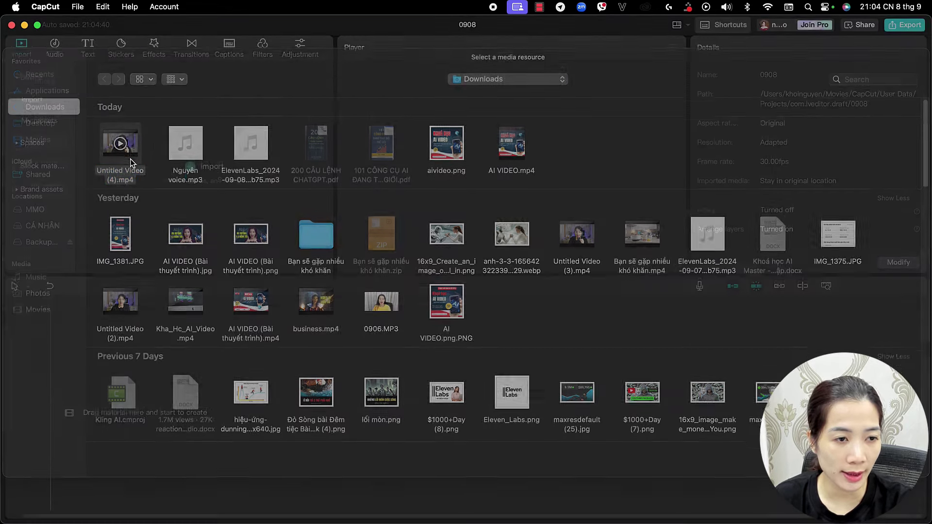
left_click_drag(119, 155, 114, 398)
left_click_drag(217, 400, 218, 407)
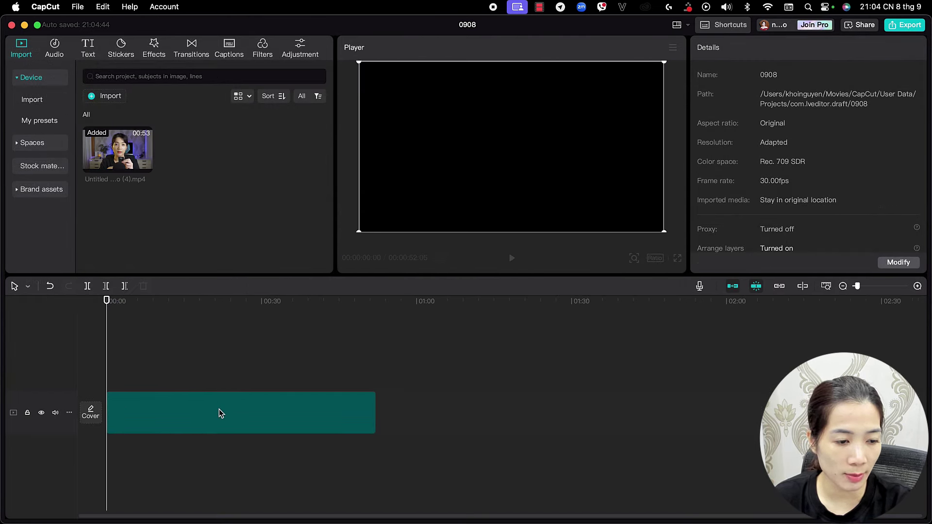
Set the project aspect ratio to 16:9 and play back part of the clip
left_click(654, 260)
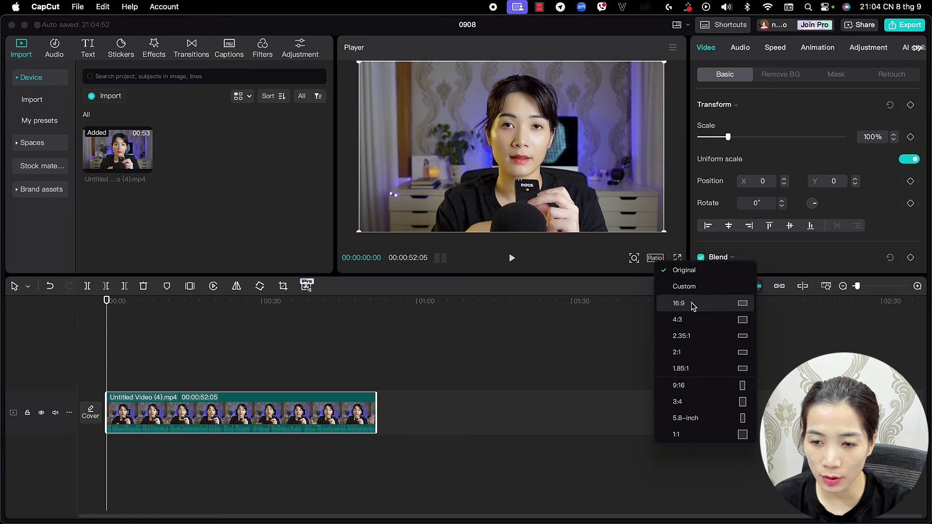
left_click(714, 306)
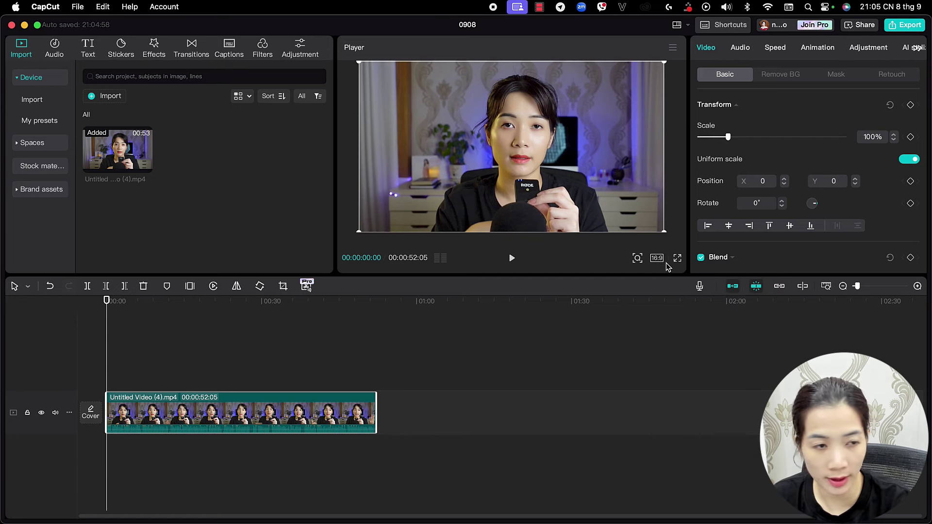
left_click_drag(107, 301, 65, 290)
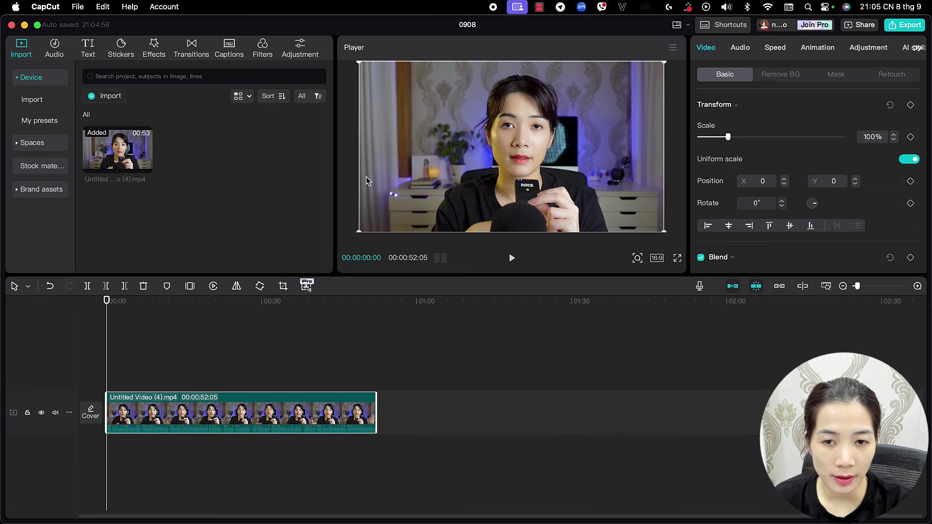
left_click(512, 258)
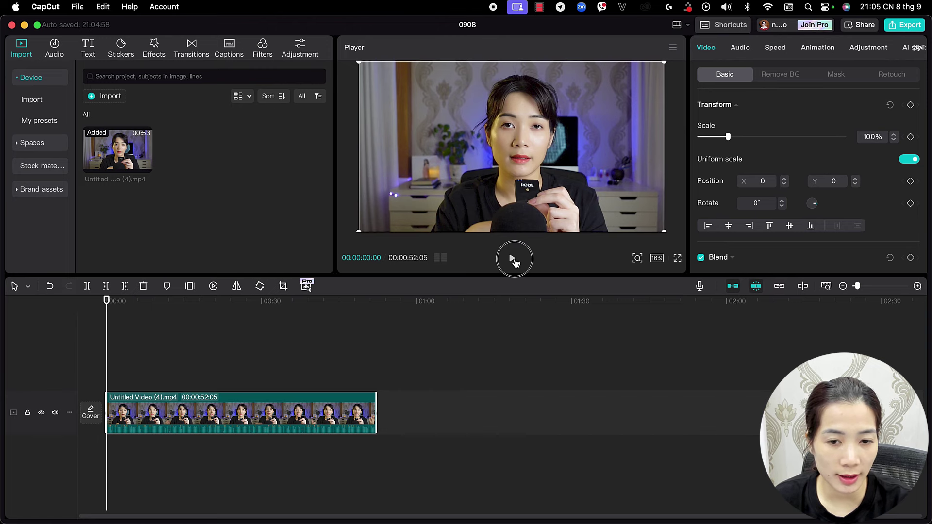
left_click(512, 258)
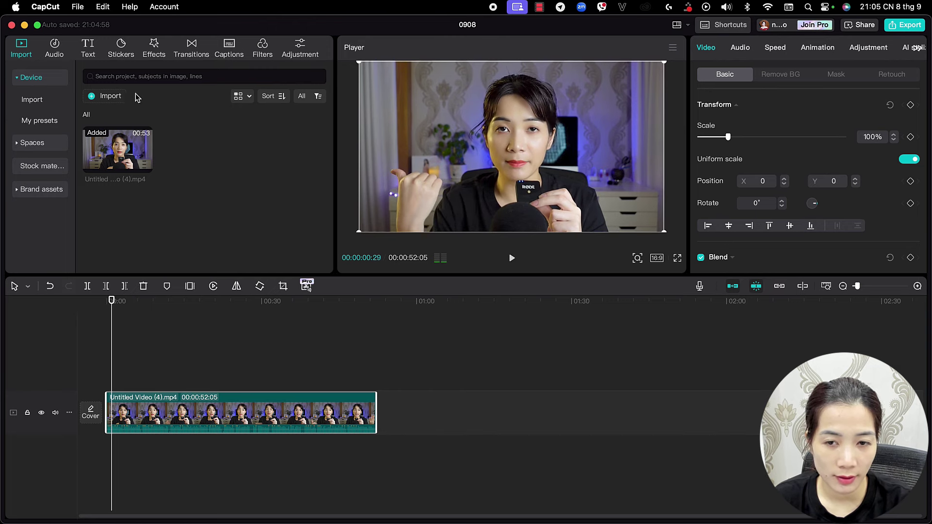
Add a default text clip reading 'Chào các bạn' in the Tiên nữ font
left_click(88, 48)
left_click(125, 124)
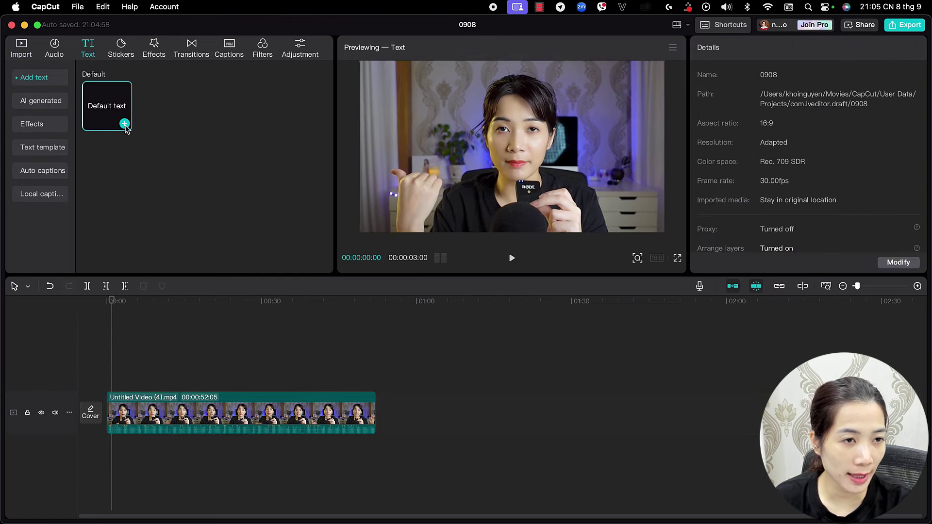
triple_click(703, 101)
type("Ch")
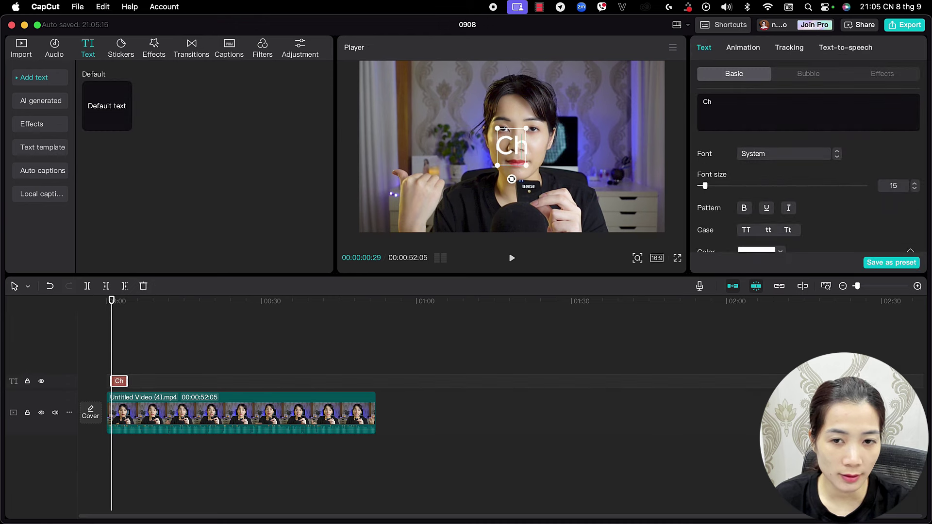
type("ào các bạn")
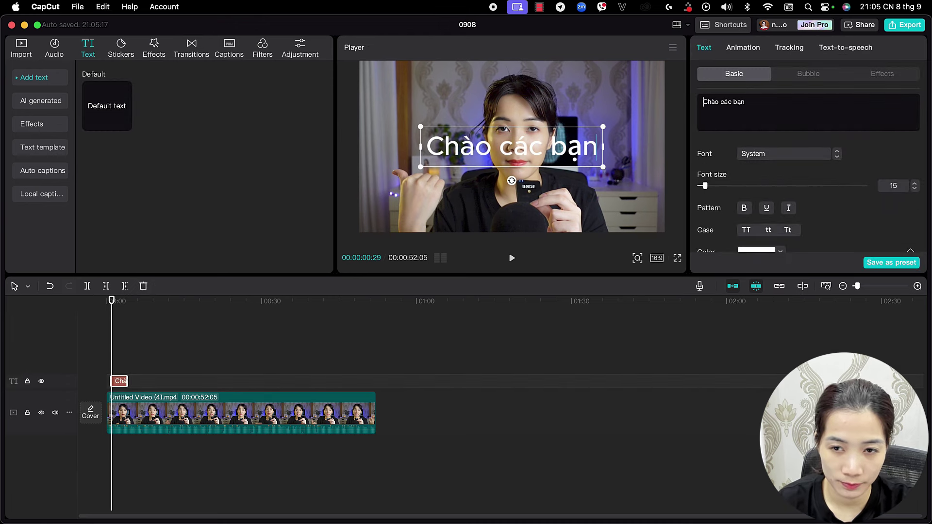
left_click(757, 153)
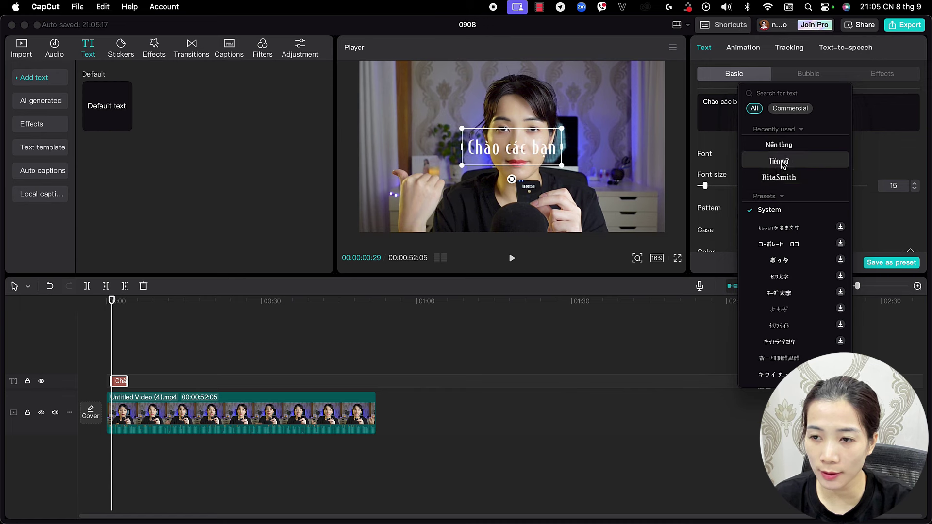
left_click(782, 163)
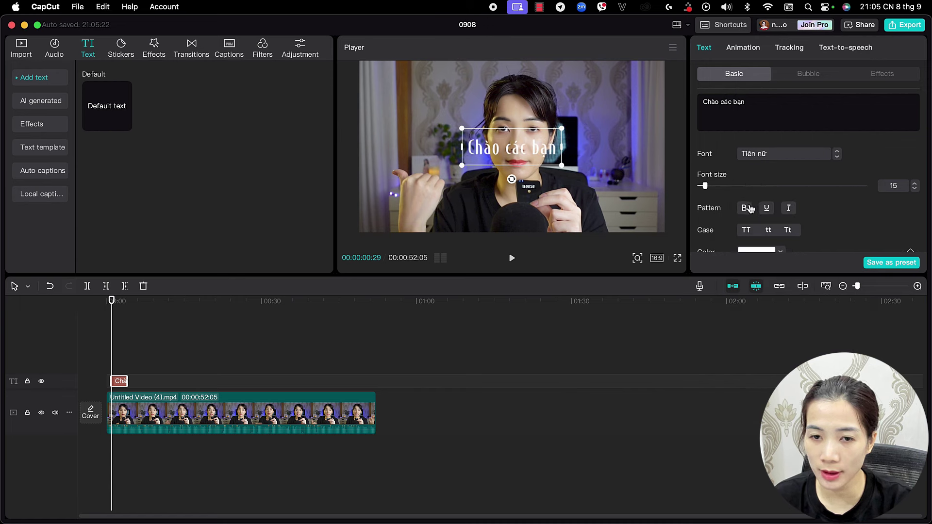
Apply an outlined preset to the title and move it left in the frame
left_click(797, 80)
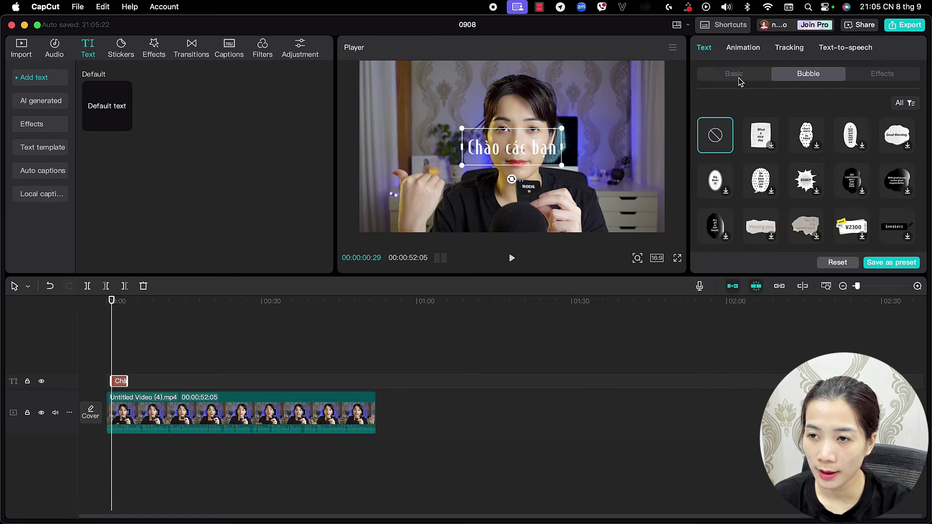
left_click(736, 77)
scroll(767, 164, "down", 5)
scroll(767, 163, "up", 5)
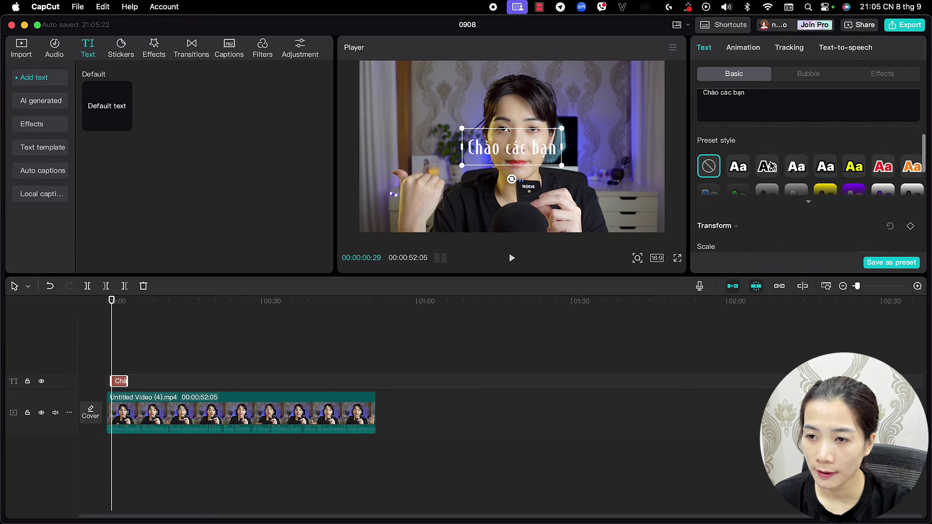
left_click(770, 167)
left_click_drag(505, 143, 425, 135)
left_click(426, 189)
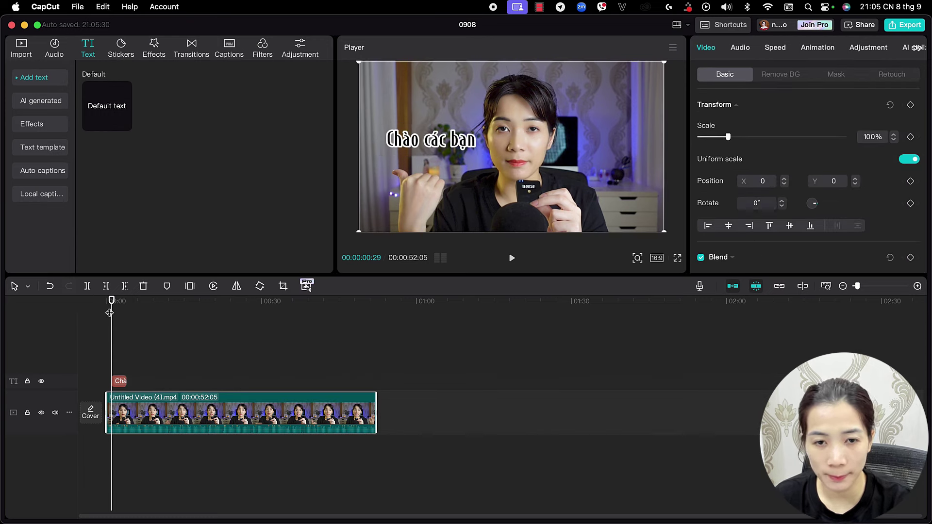
left_click_drag(108, 313, 103, 310)
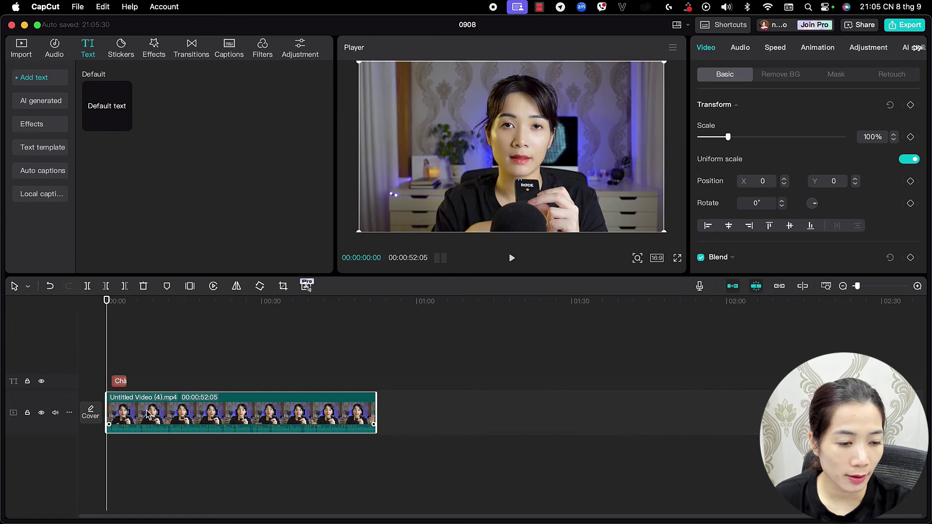
Generate Vietnamese auto-captions from the speech and style them with the yellow preset
left_click(230, 47)
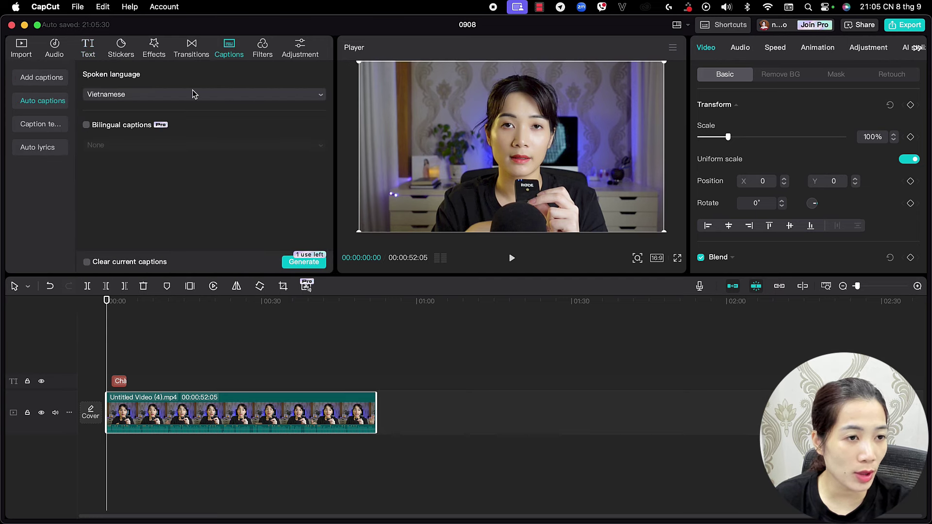
left_click(118, 100)
scroll(118, 100, "down", 2)
left_click(118, 100)
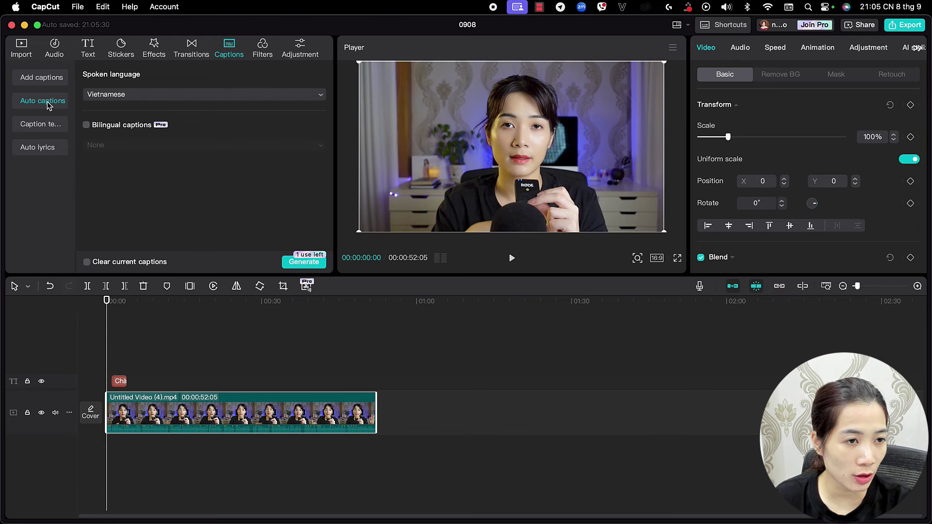
left_click(292, 262)
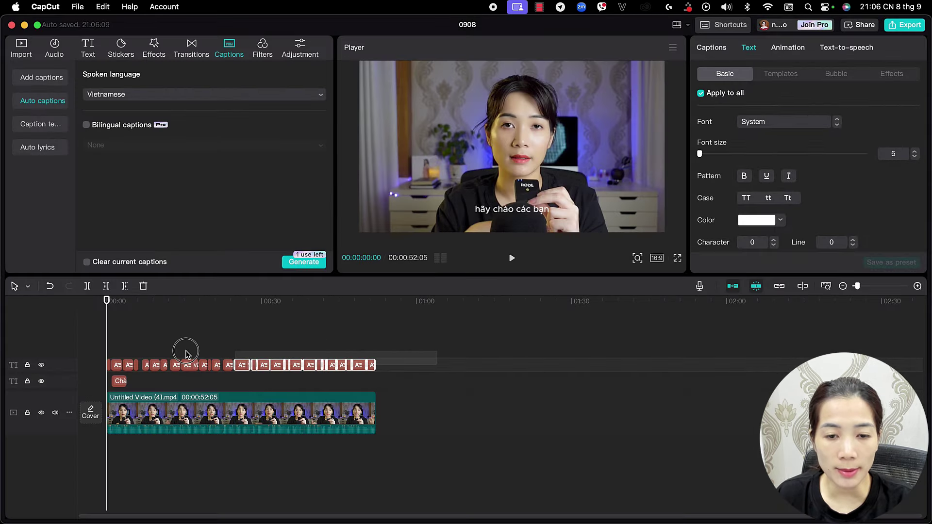
left_click(777, 124)
left_click_drag(106, 299, 46, 285)
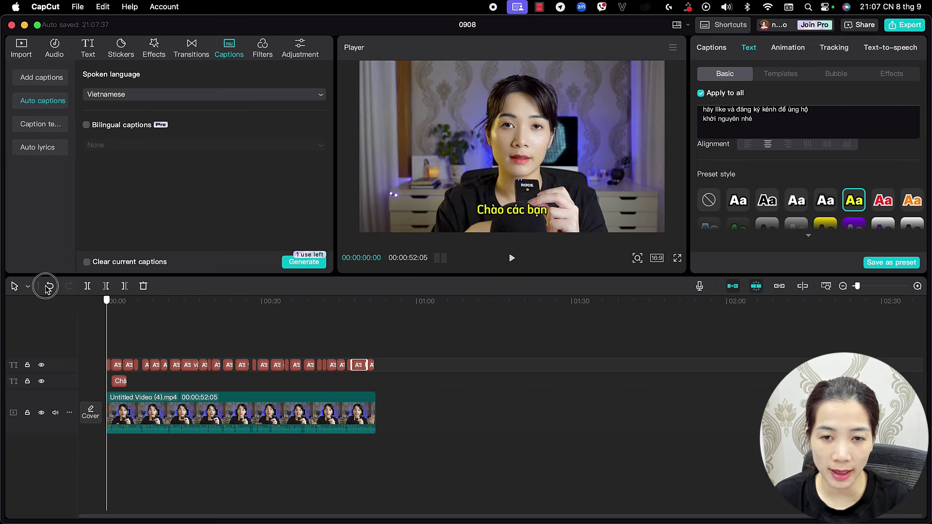
Delete the old 'Chào các bạn' title clip and skim the captioned video
left_click(120, 382)
key("Delete")
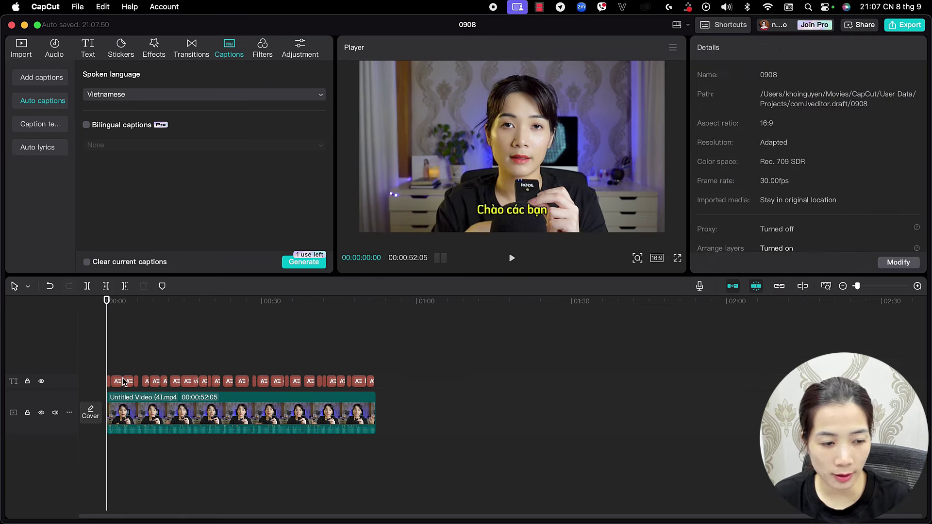
left_click_drag(107, 299, 156, 302)
Import Foyf (Instrumental) – NEFFEX from Backup Plus under the video at -13.2dB
left_click(24, 57)
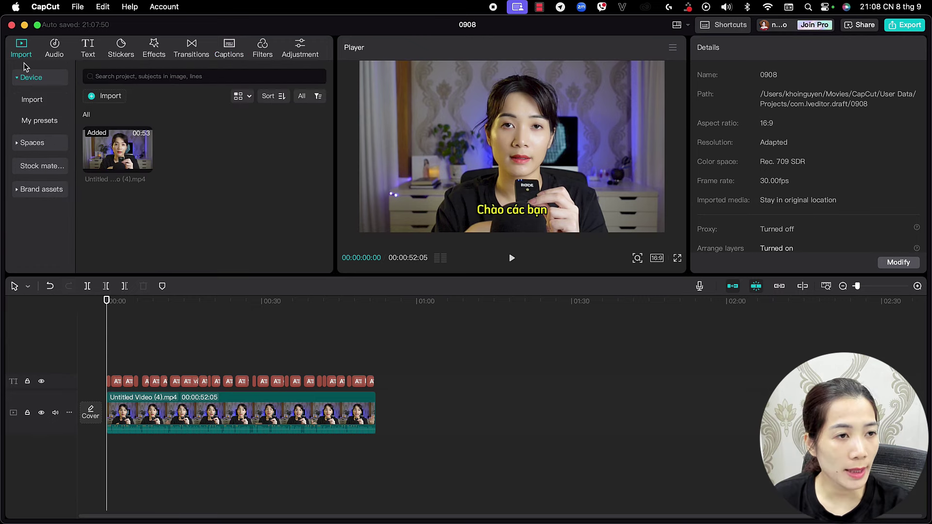
left_click(102, 96)
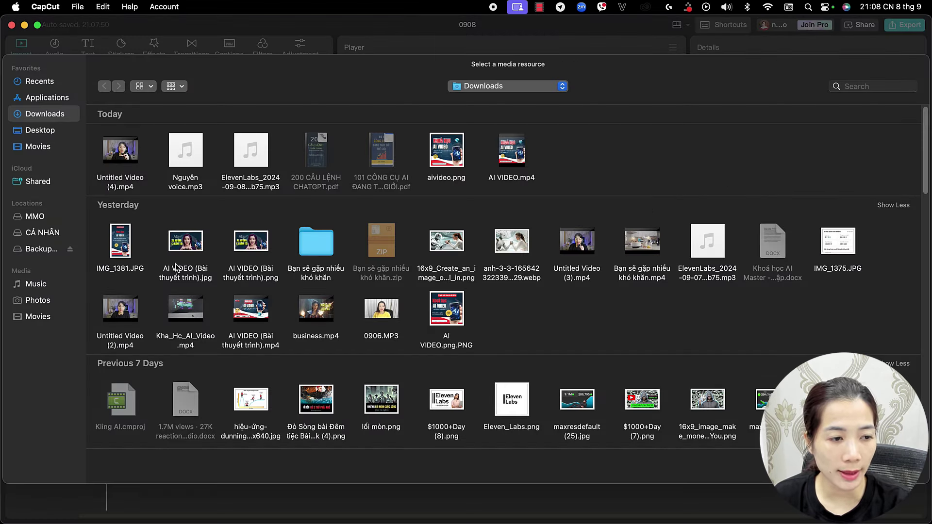
left_click(42, 249)
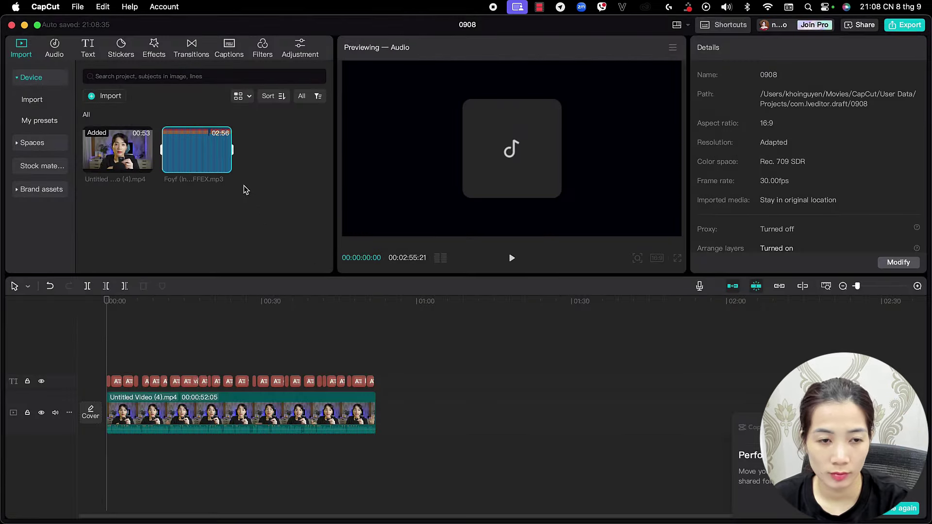
left_click_drag(220, 145, 109, 452)
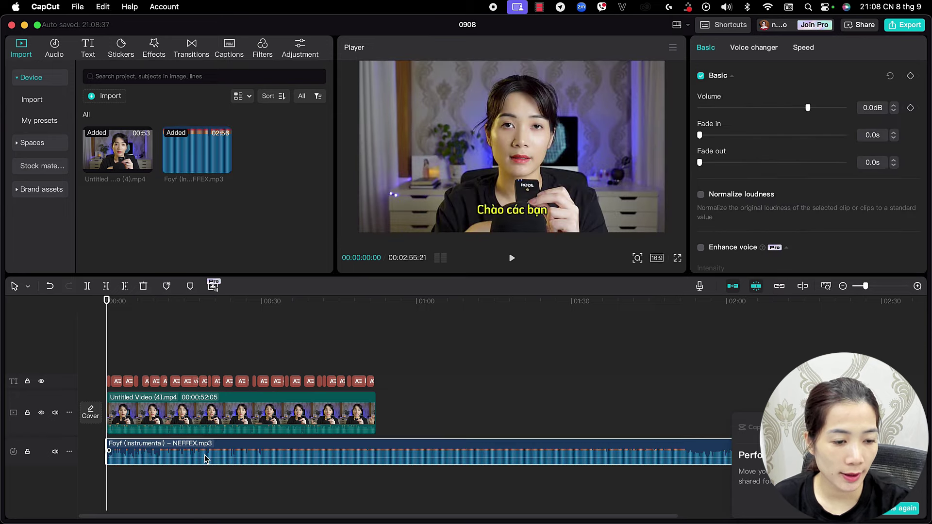
left_click_drag(205, 457, 206, 465)
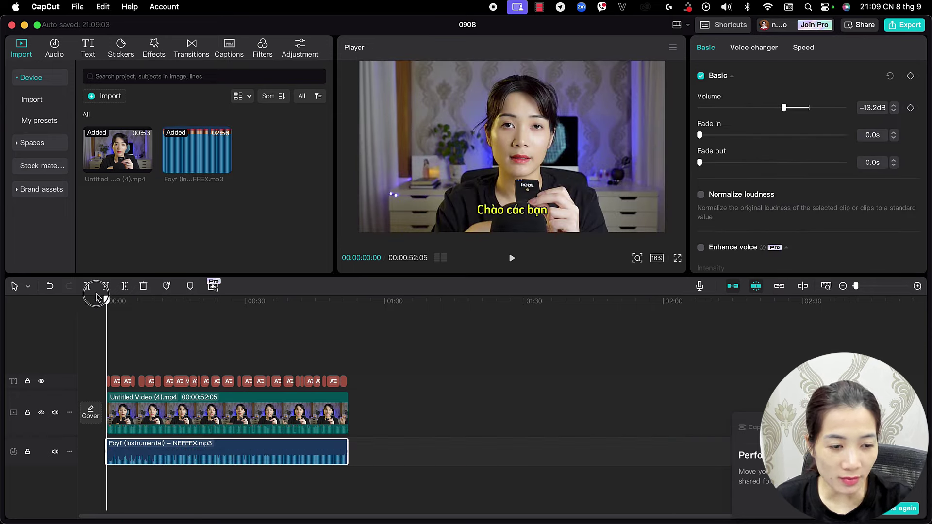
left_click_drag(97, 298, 348, 297)
Delete the Pro-only auto-caption clips after the export attempt flags them
left_click(914, 29)
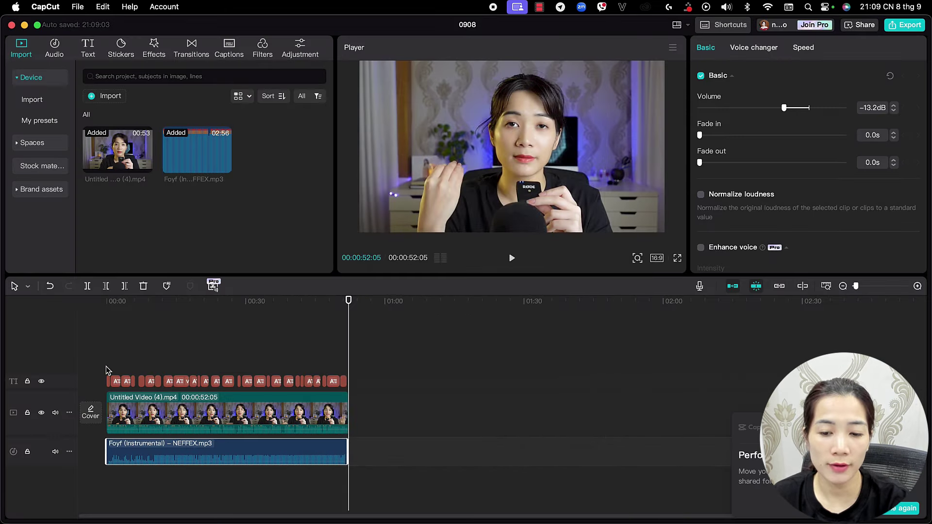
left_click(401, 389)
left_click_drag(54, 355, 338, 379)
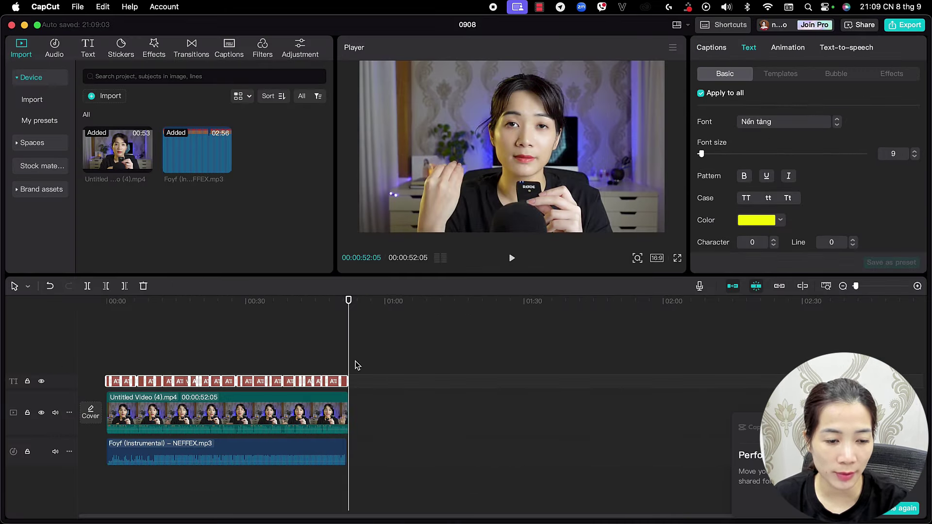
key("Delete")
left_click_drag(348, 300, 95, 291)
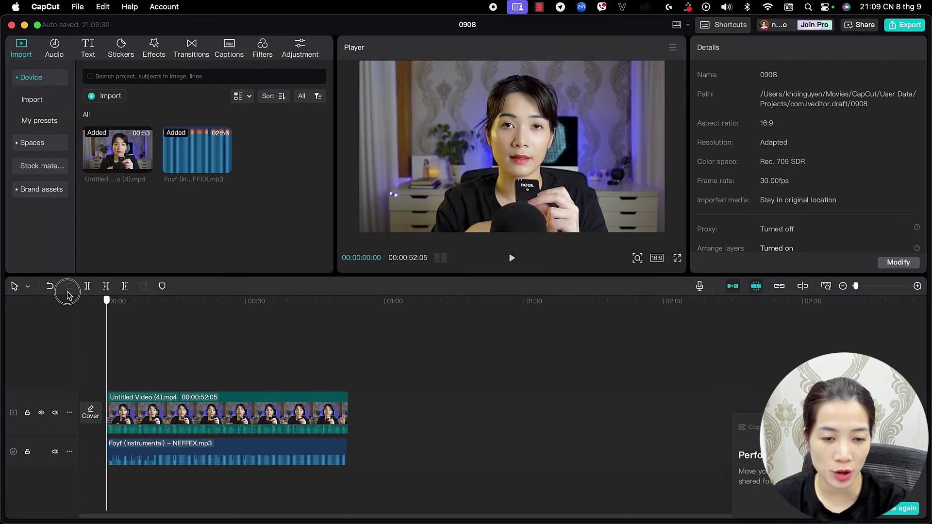
Replace the export name with a new title and export the video as a 4K, 30fps H.264 mp4
left_click(906, 25)
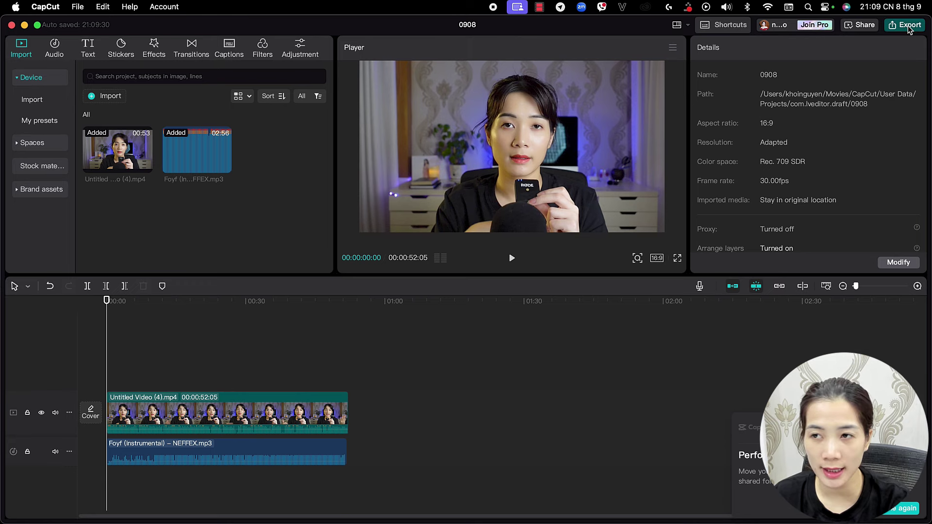
double_click(560, 113)
key("BackSpace")
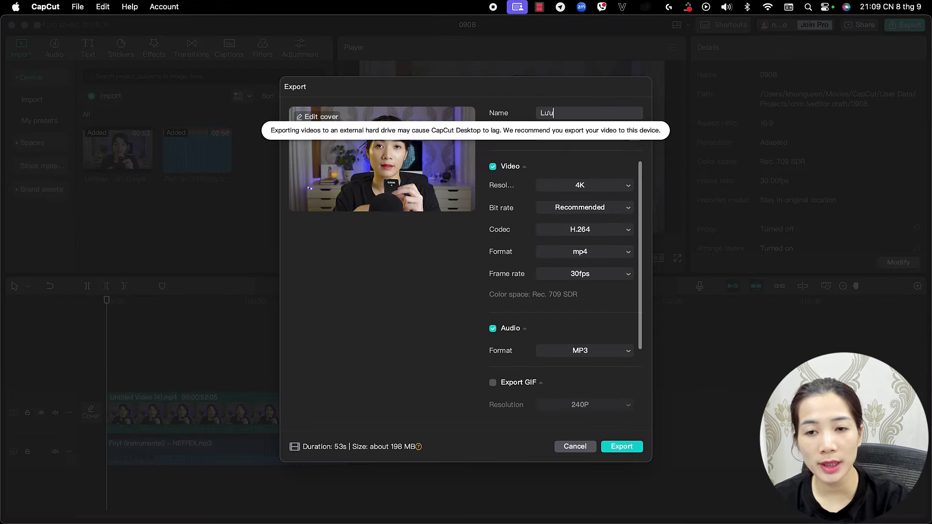
type("Nguyên Al")
left_click(636, 446)
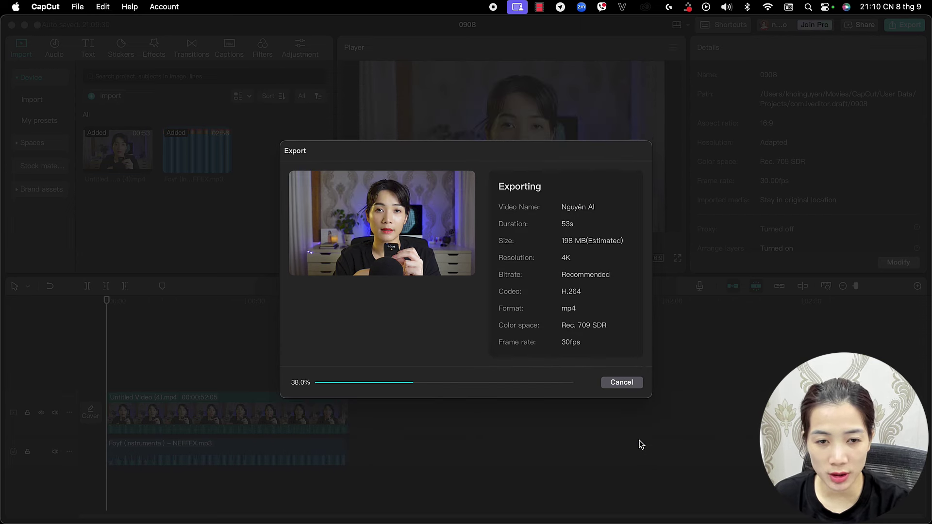